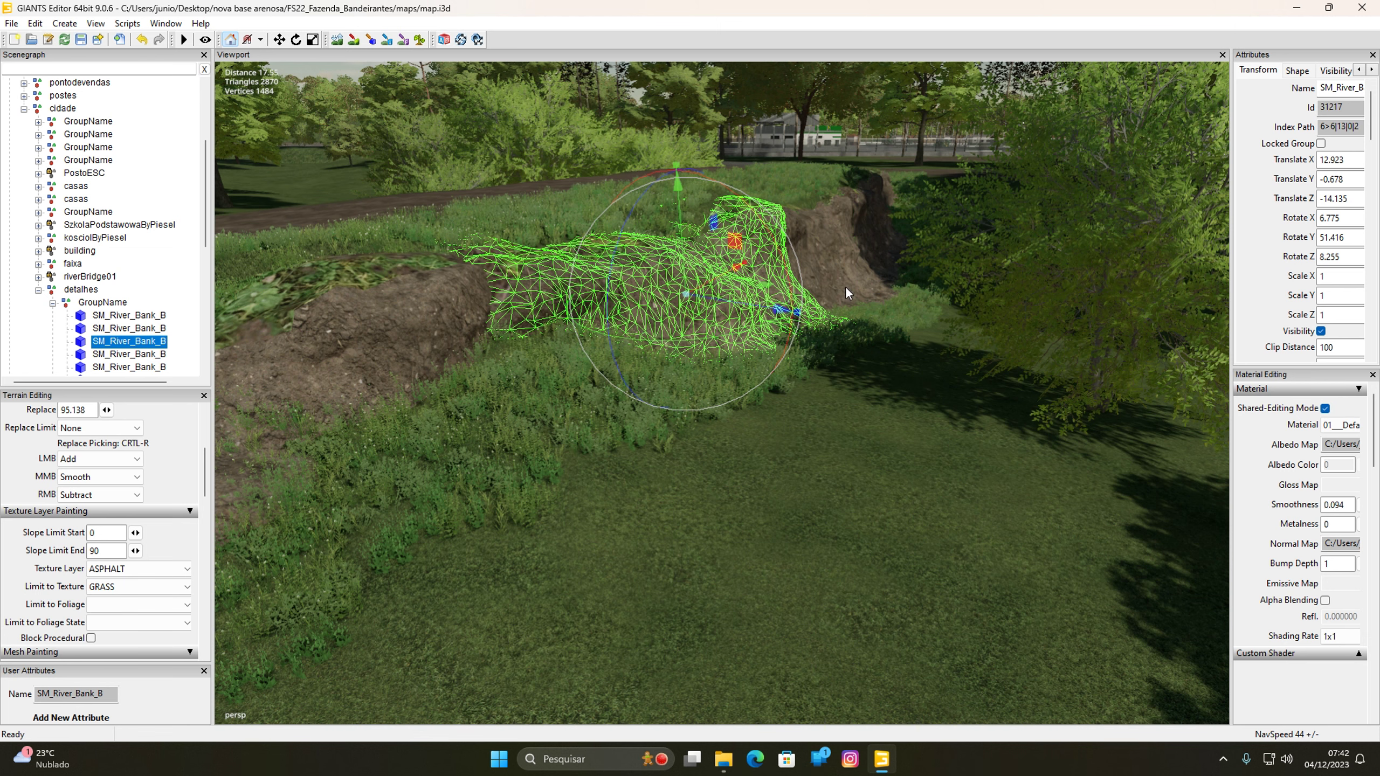
Step: Widen the attributes area and enable Rigid Body on the third and second SM_River_Bank_B meshes in the detalhes group
left_click_drag(1232, 209, 1100, 211)
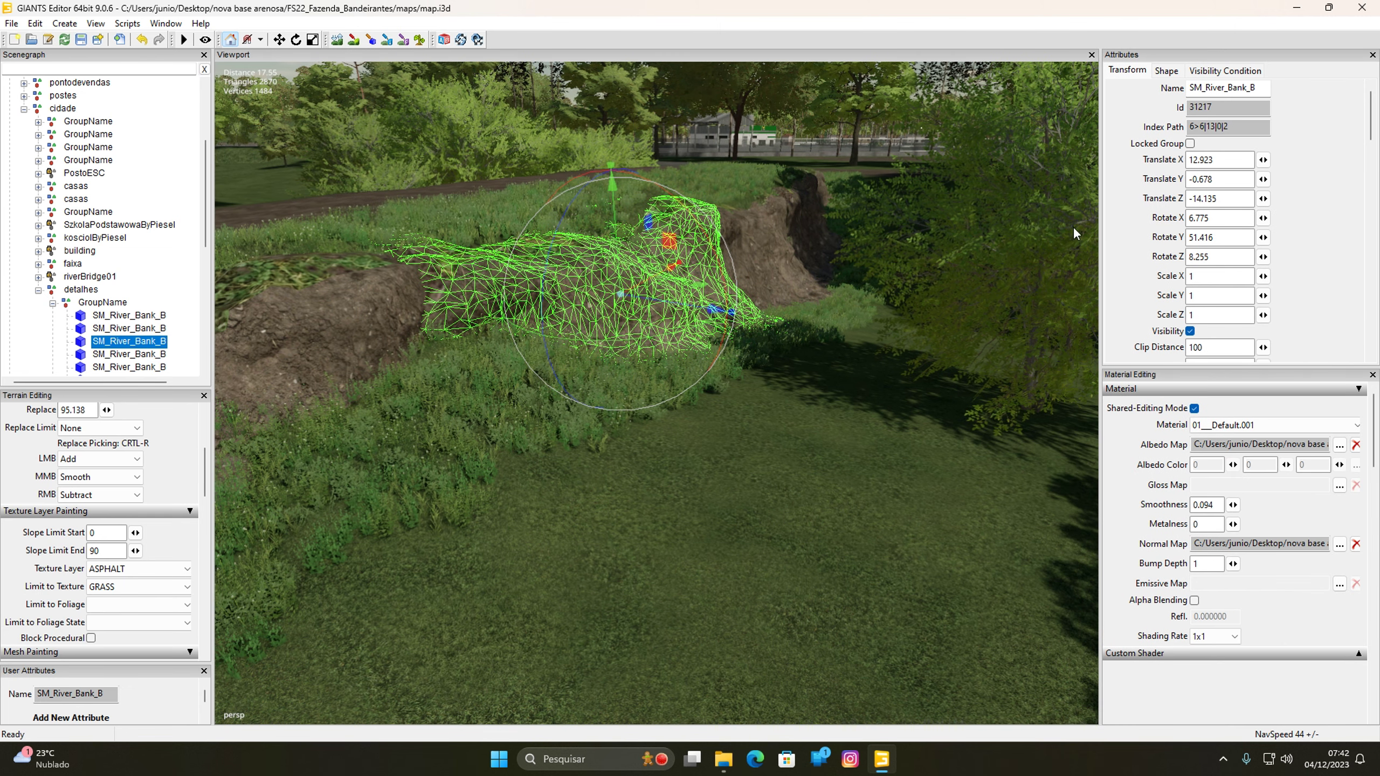
scroll(1140, 189, "down", 3)
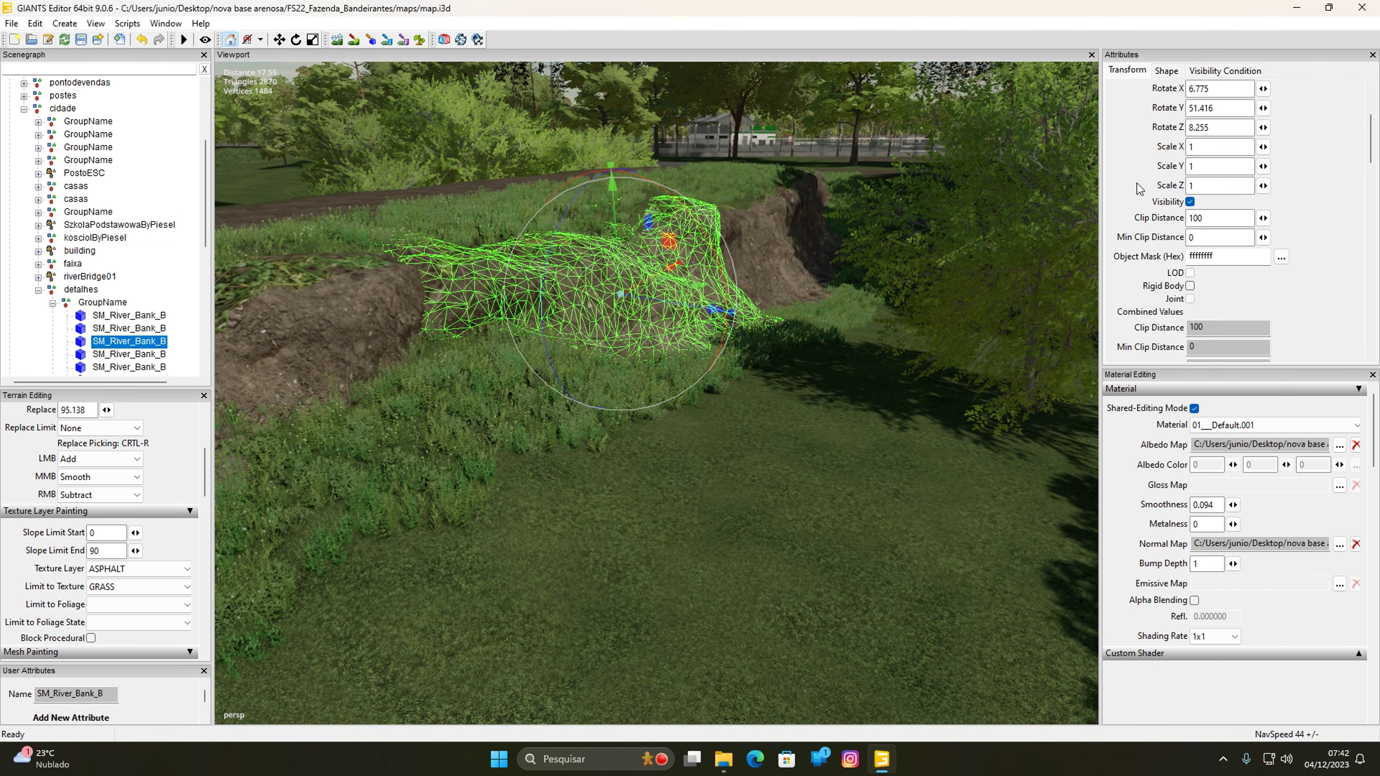
left_click(1190, 286)
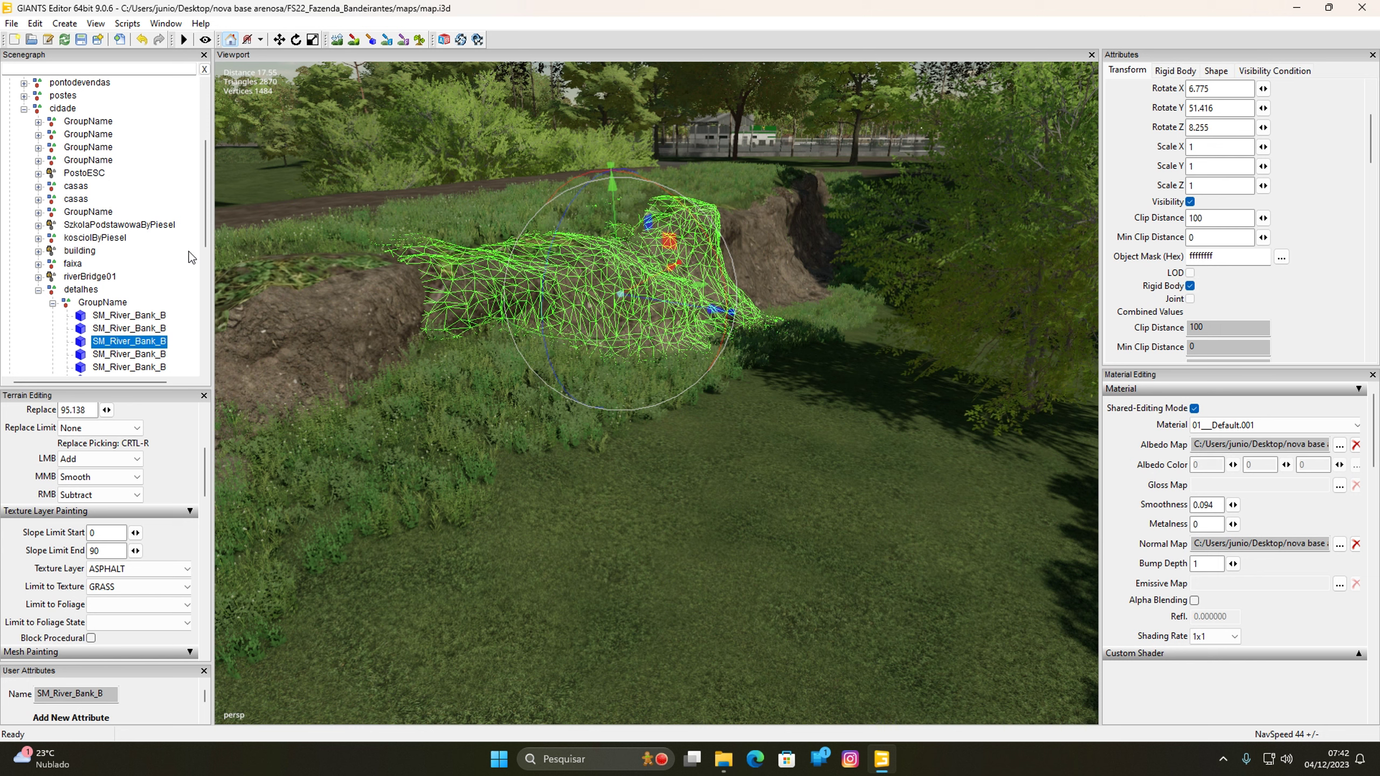
left_click(155, 330)
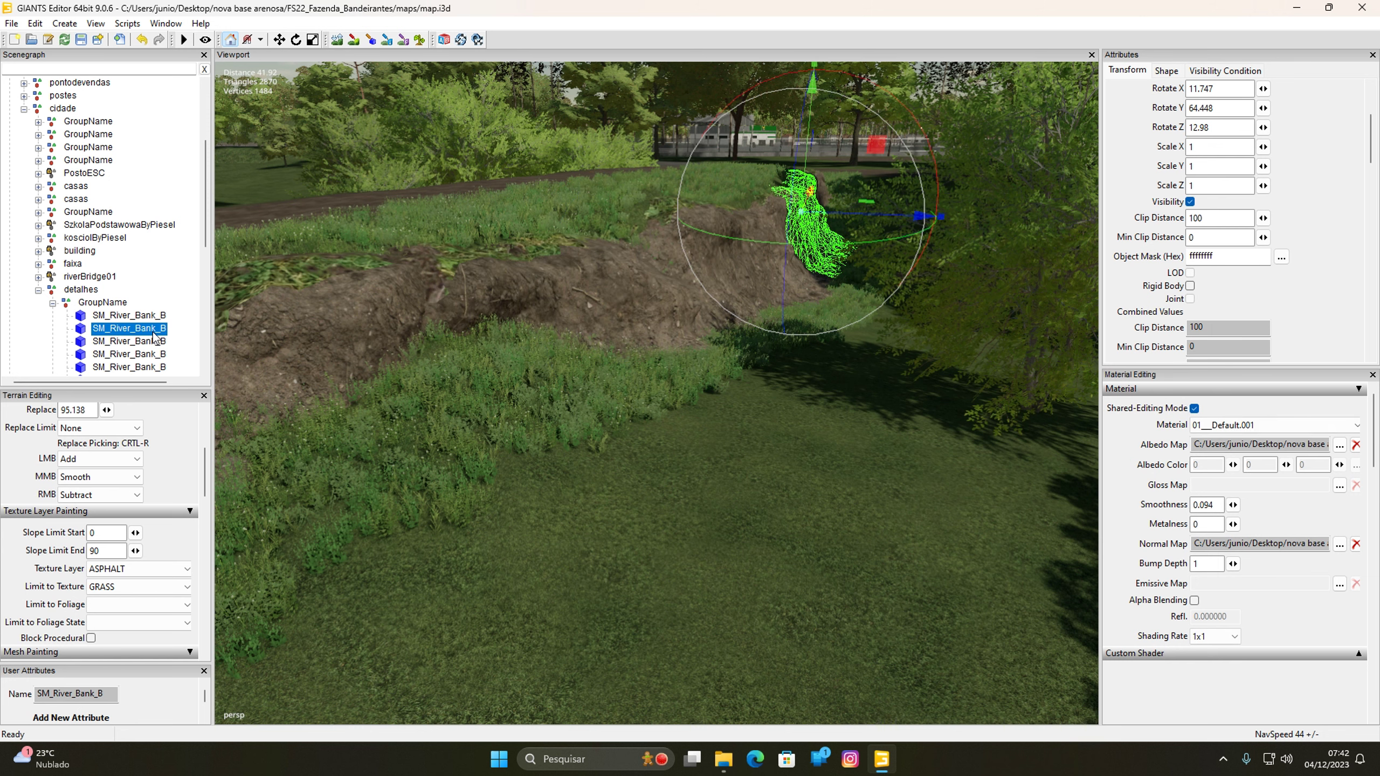
left_click(1190, 287)
Step: Enable Rigid Body on the fourth and fifth SM_River_Bank_B meshes in the detalhes group
scroll(136, 304, "down", 1)
double_click(156, 329)
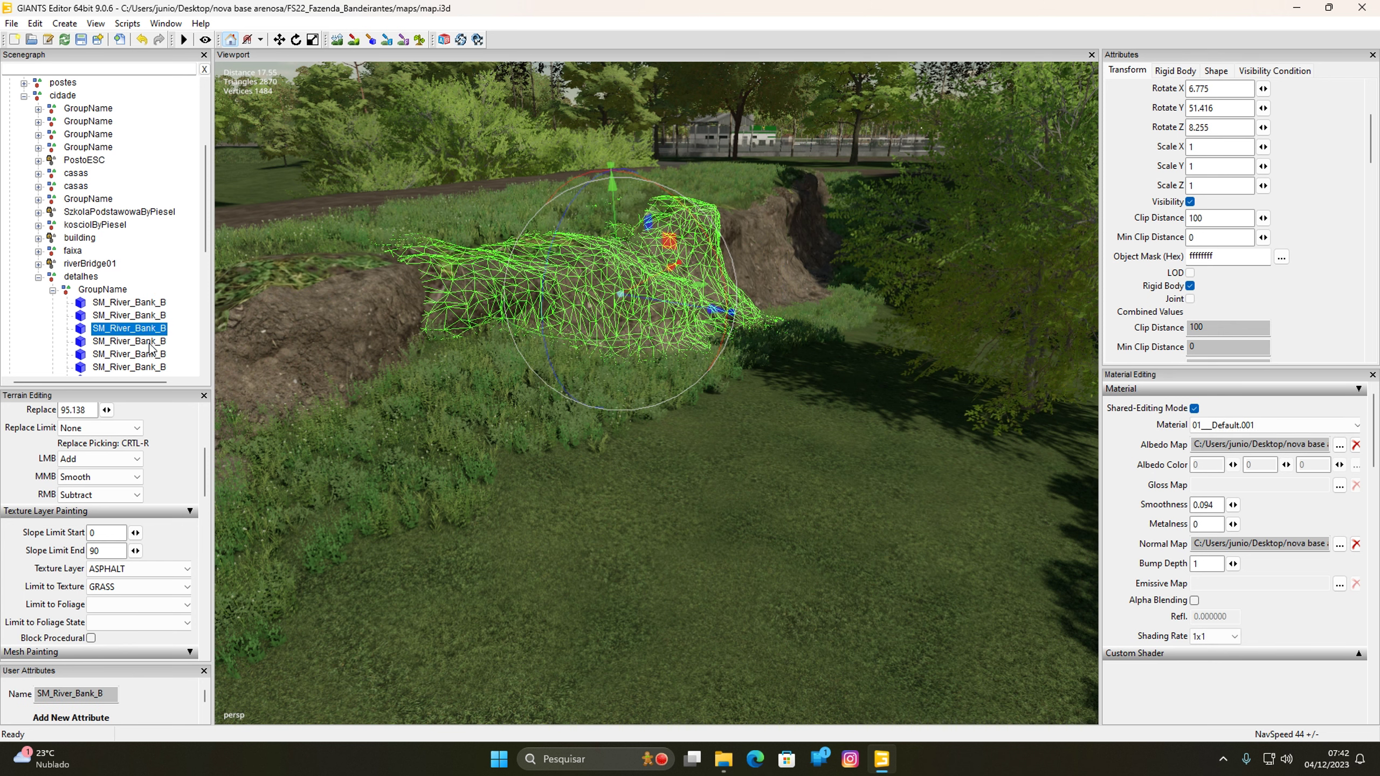
double_click(150, 342)
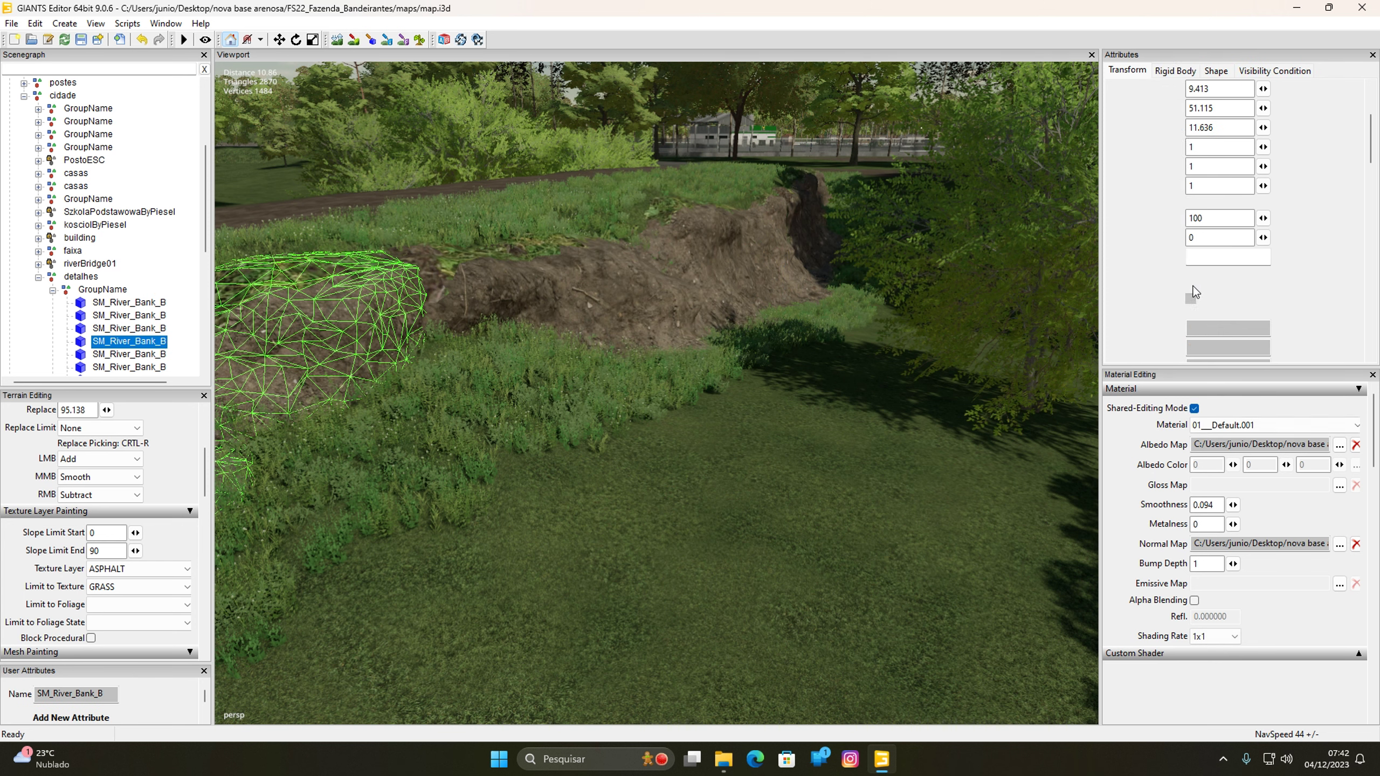
scroll(196, 292, "down", 1)
double_click(151, 321)
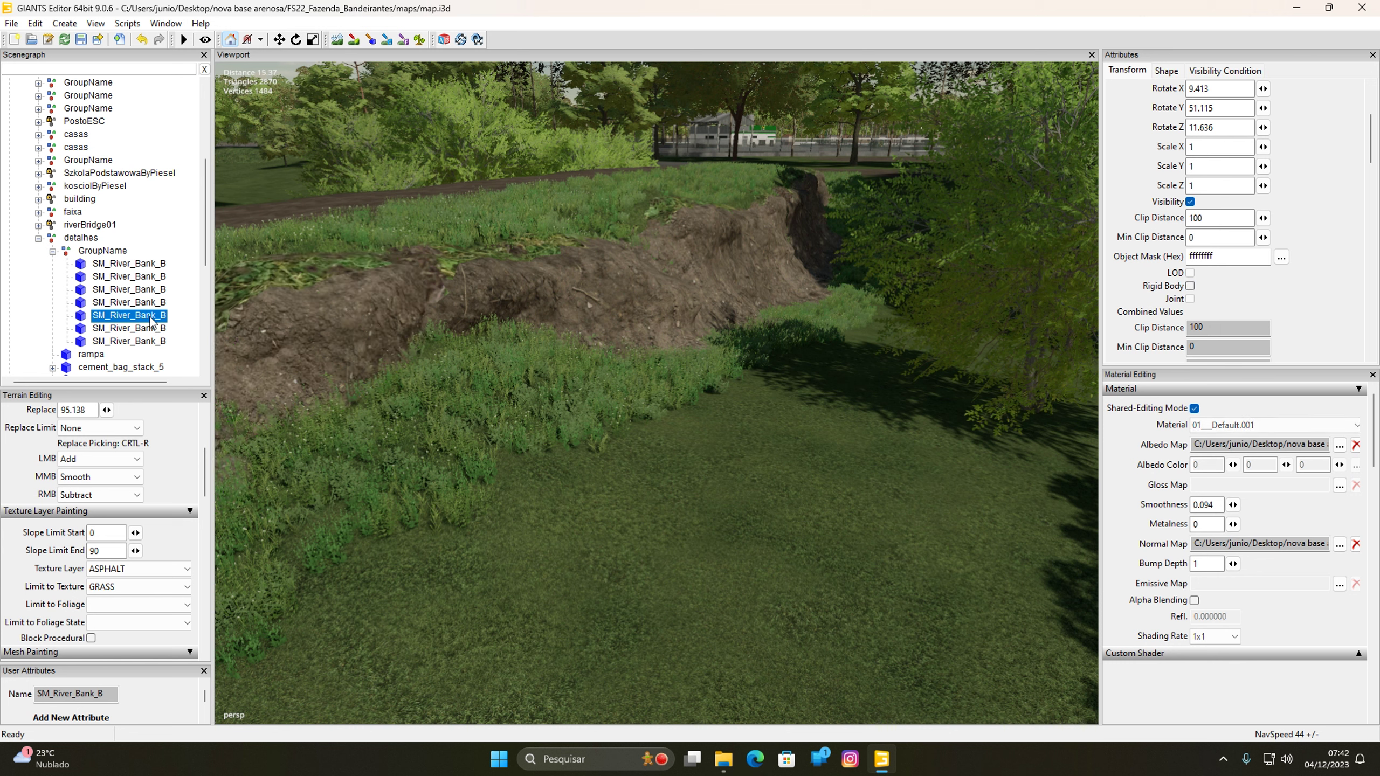
left_click(1189, 286)
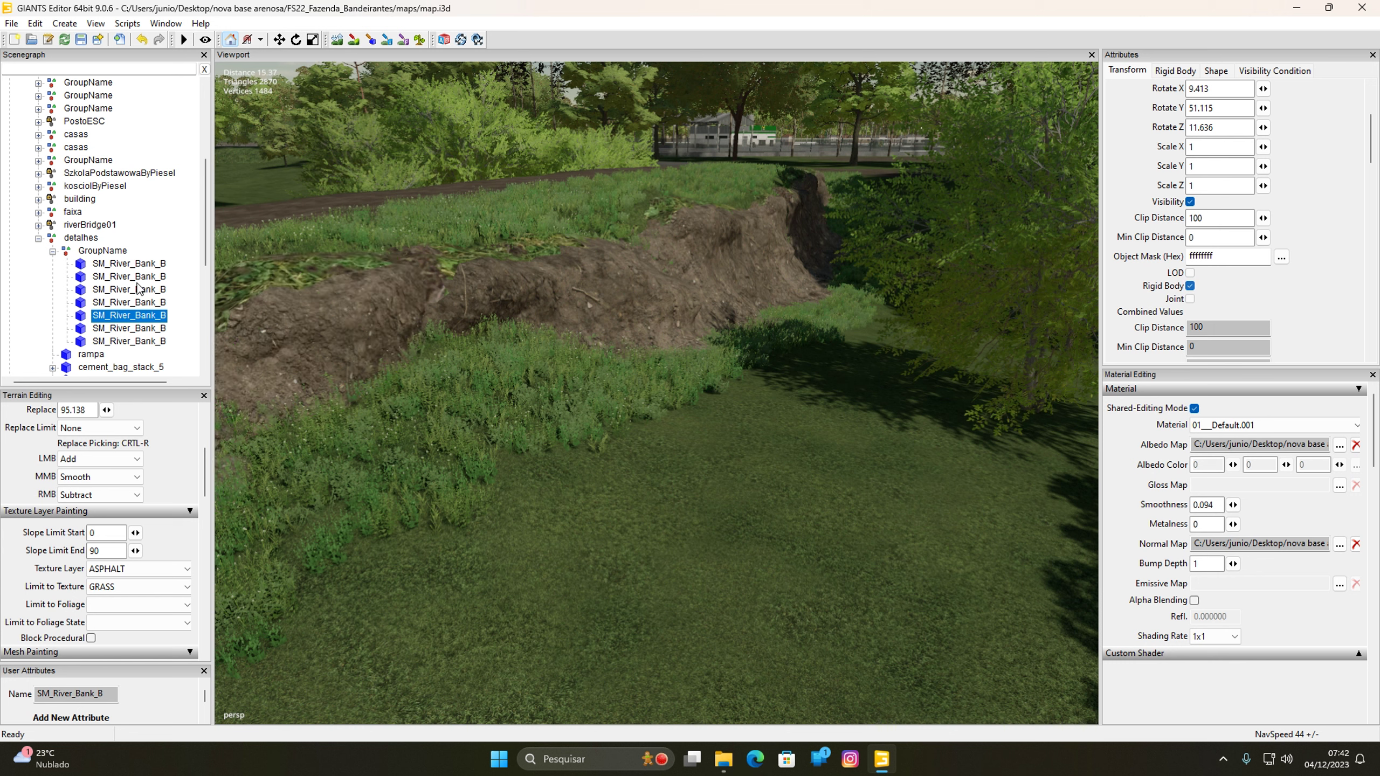
Step: Enable Rigid Body on the sixth and seventh SM_River_Bank_B meshes in the detalhes group
scroll(139, 287, "down", 1)
left_click(154, 303)
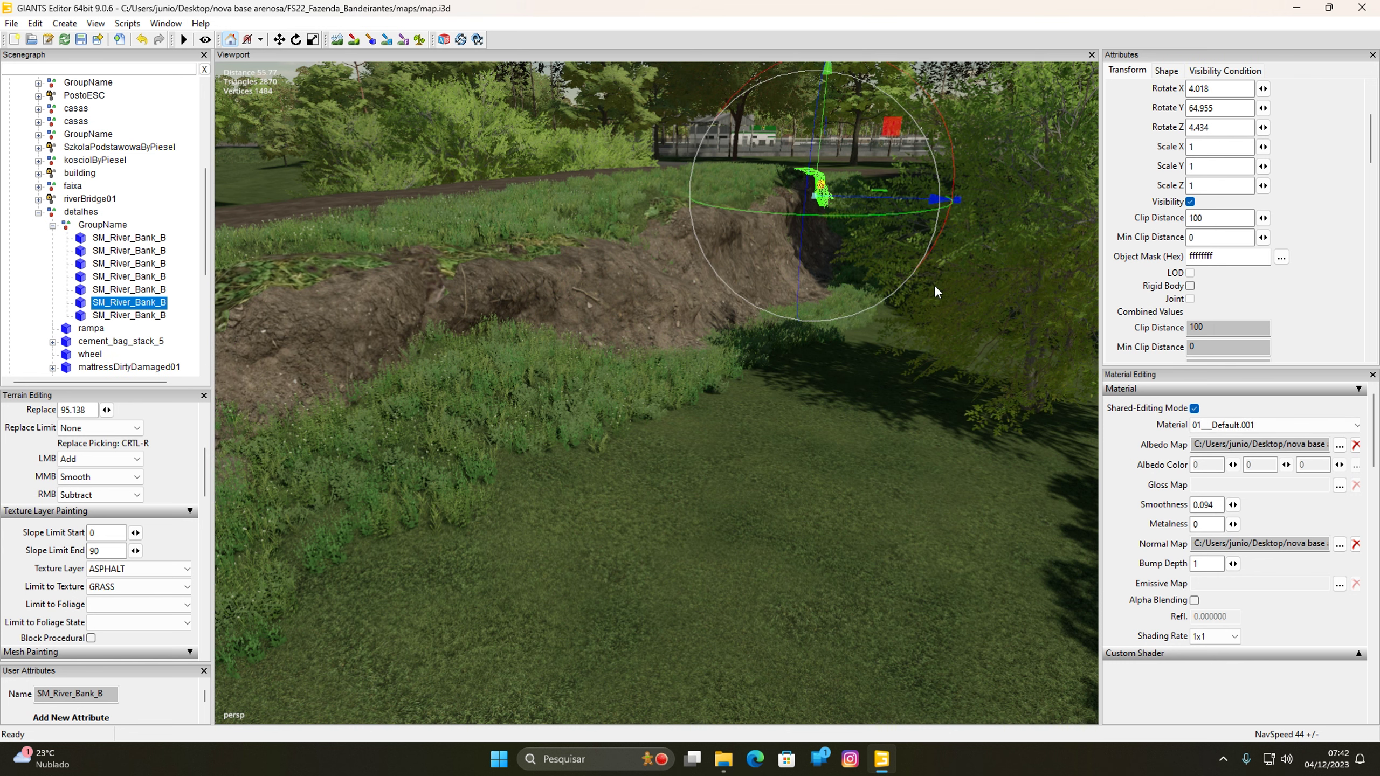
left_click(1190, 286)
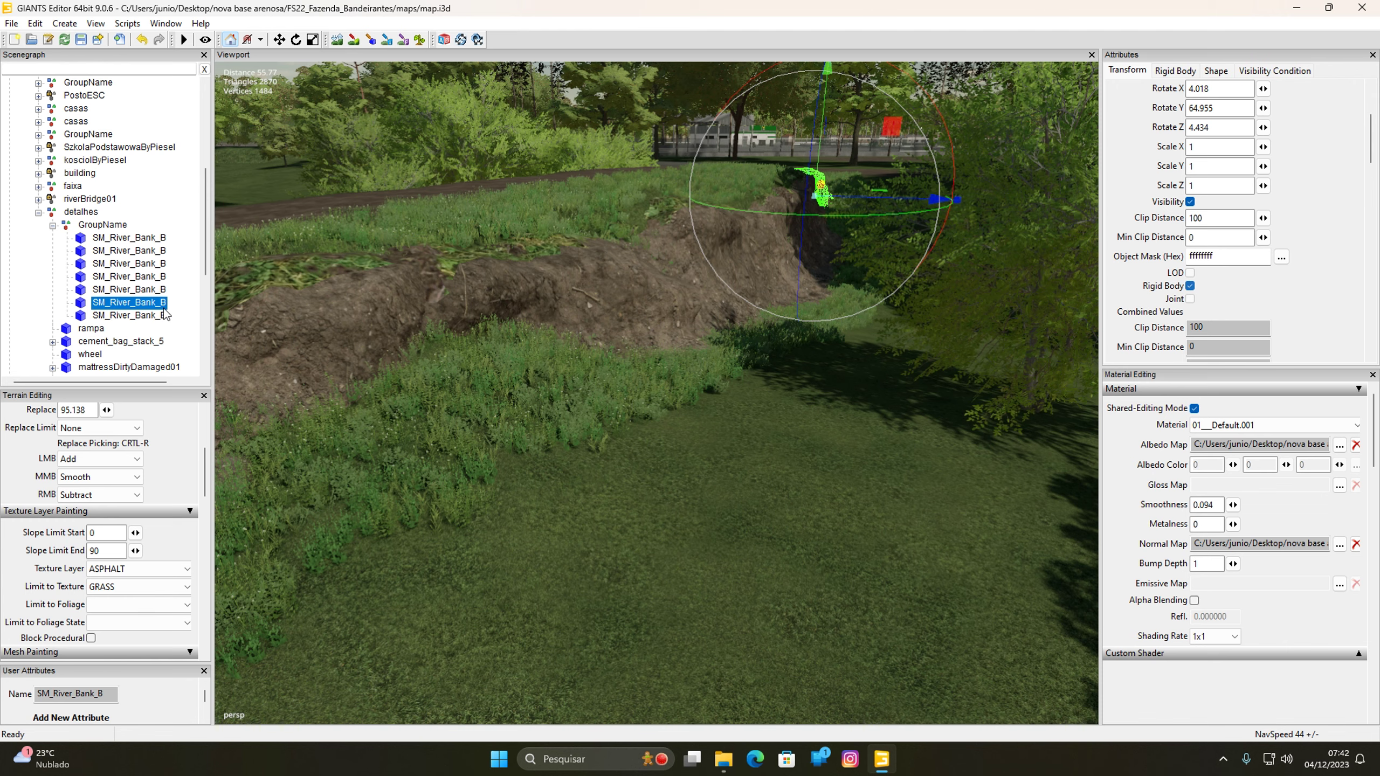
scroll(163, 314, "down", 1)
left_click(156, 303)
right_click_drag(651, 307, 607, 326)
left_click(1189, 286)
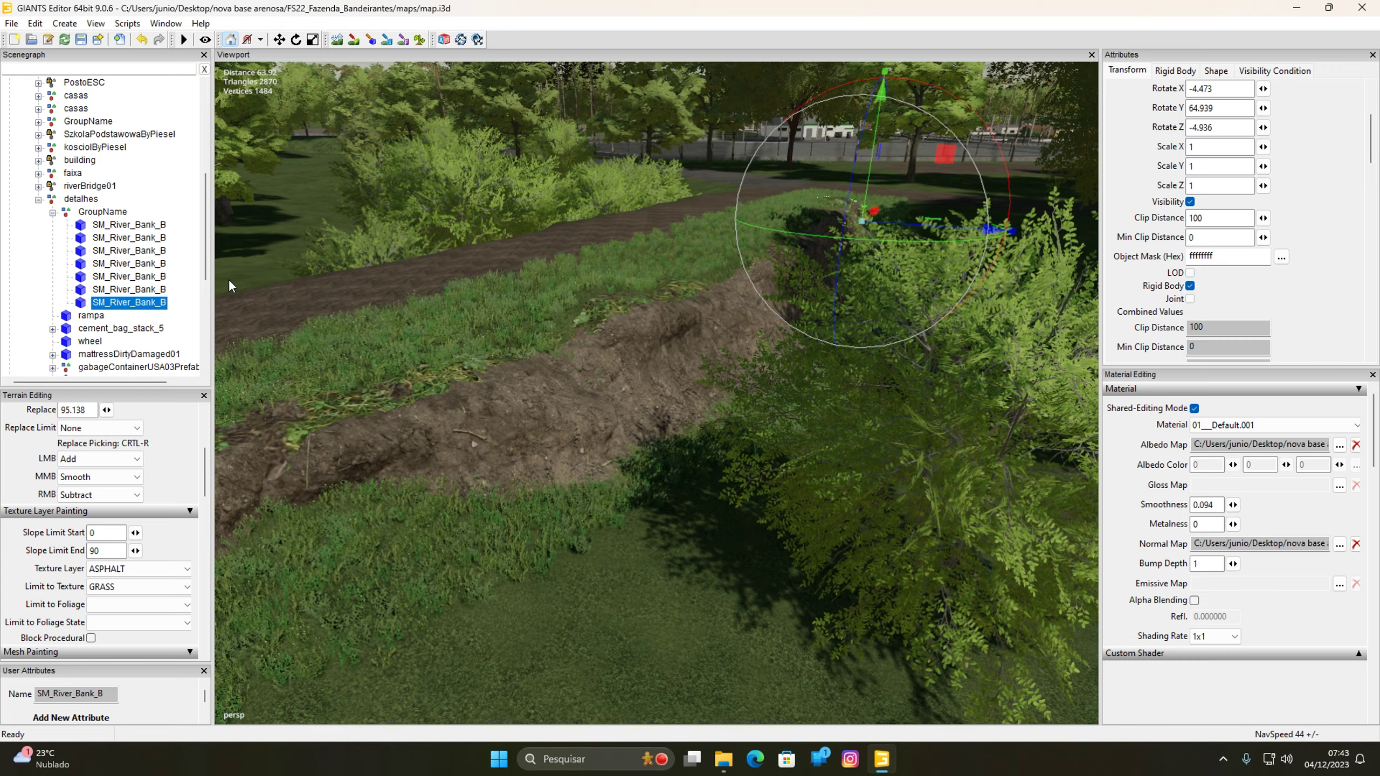
right_click_drag(694, 277, 585, 442)
Step: Copy the FS22_Fazenda_Bandeirantes folder from nova base arenosa in File Explorer and close that window
right_click(318, 156)
left_click(759, 88)
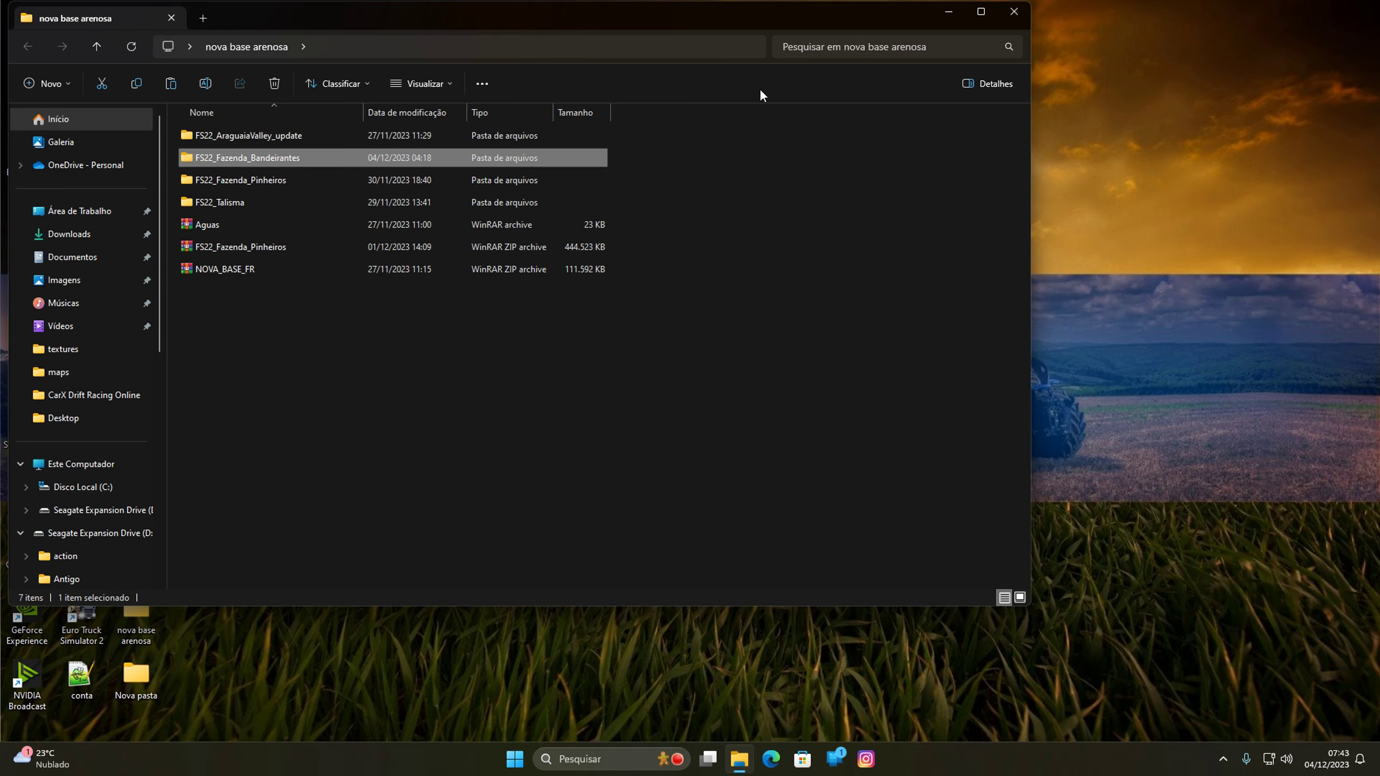
left_click(1012, 10)
Step: Open the TestRunner_public_0_8_14 folder on drive C and delete the FS22_Fazenda_Limeira folder with its two test result files
left_click(739, 759)
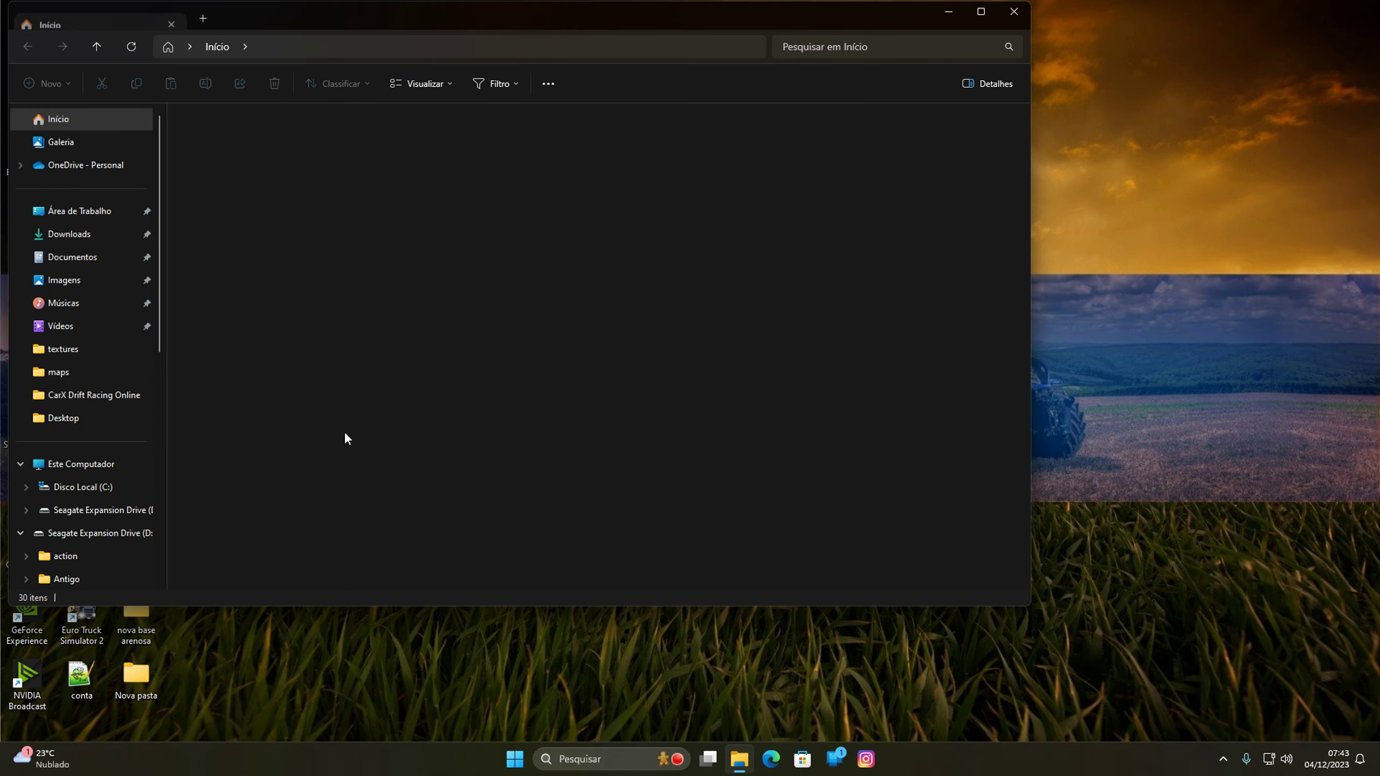
scroll(95, 433, "down", 2)
left_click(124, 345)
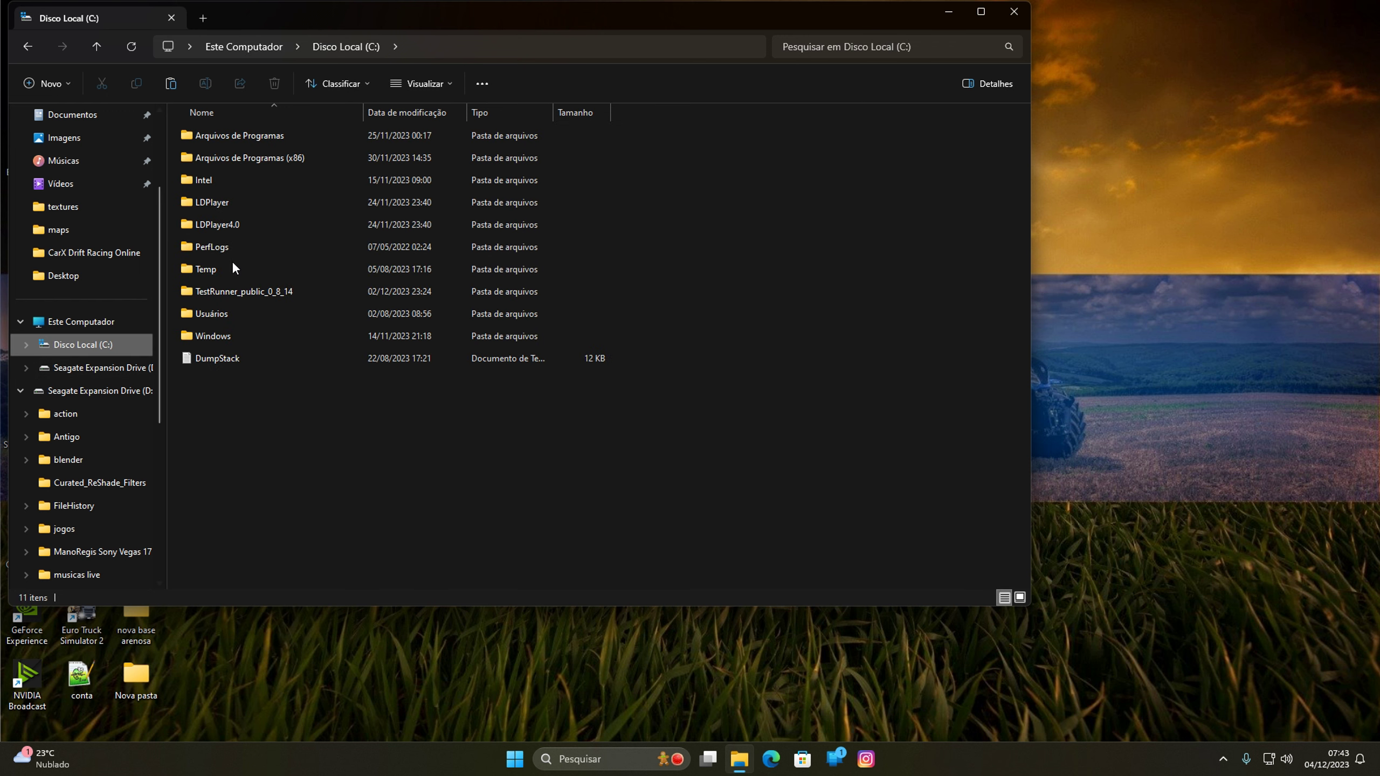
double_click(301, 293)
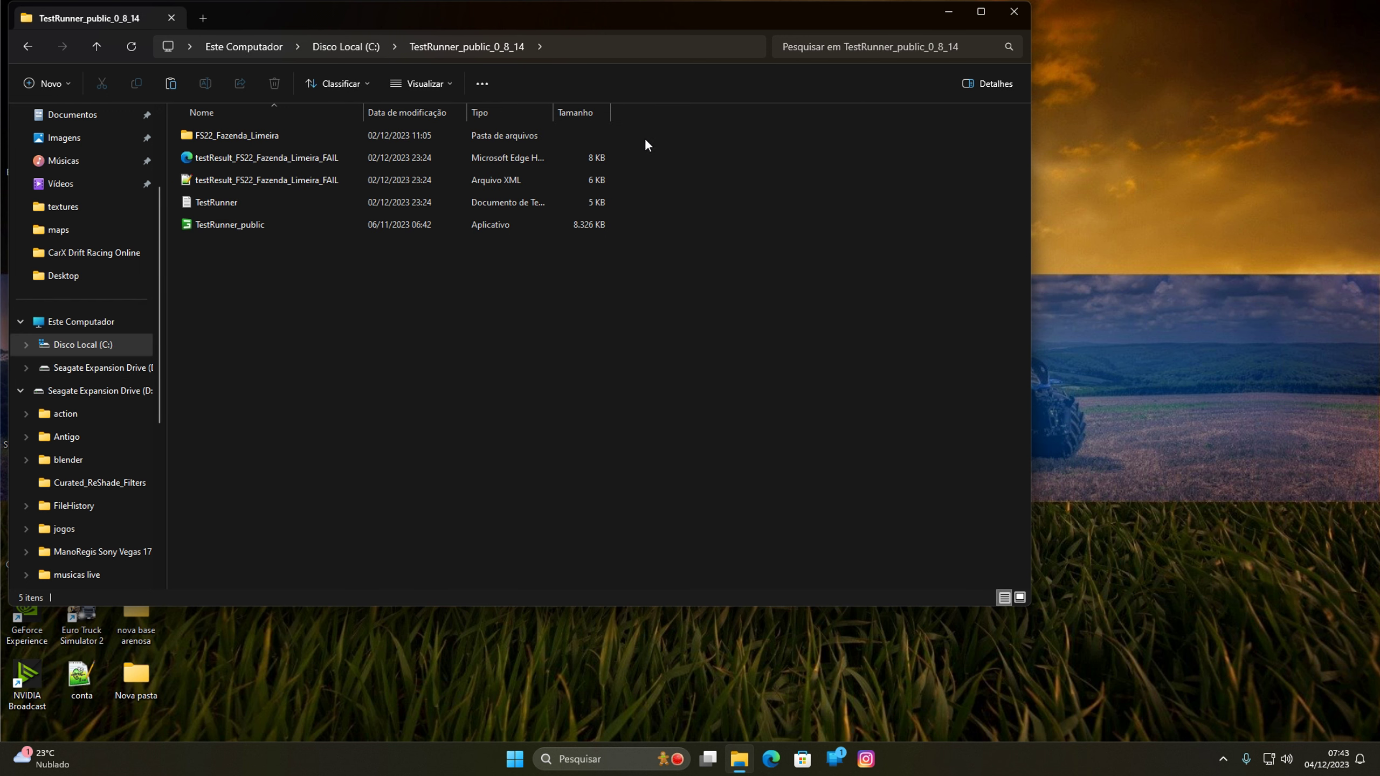
left_click_drag(640, 131, 578, 183)
key("Delete")
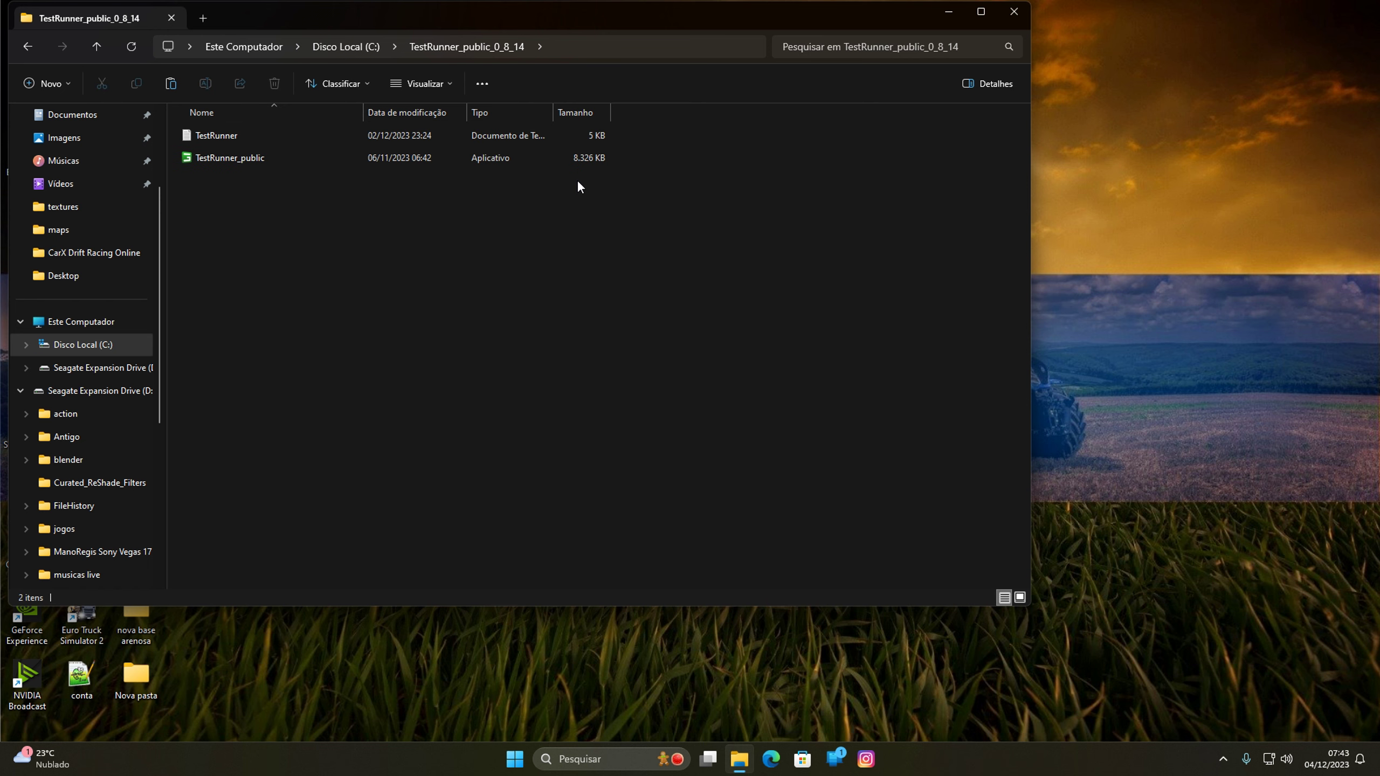
Step: Paste the copied FS22_Fazenda_Bandeirantes folder into the TestRunner folder and run the TestRunner_public application
right_click(483, 257)
left_click(507, 278)
double_click(229, 158)
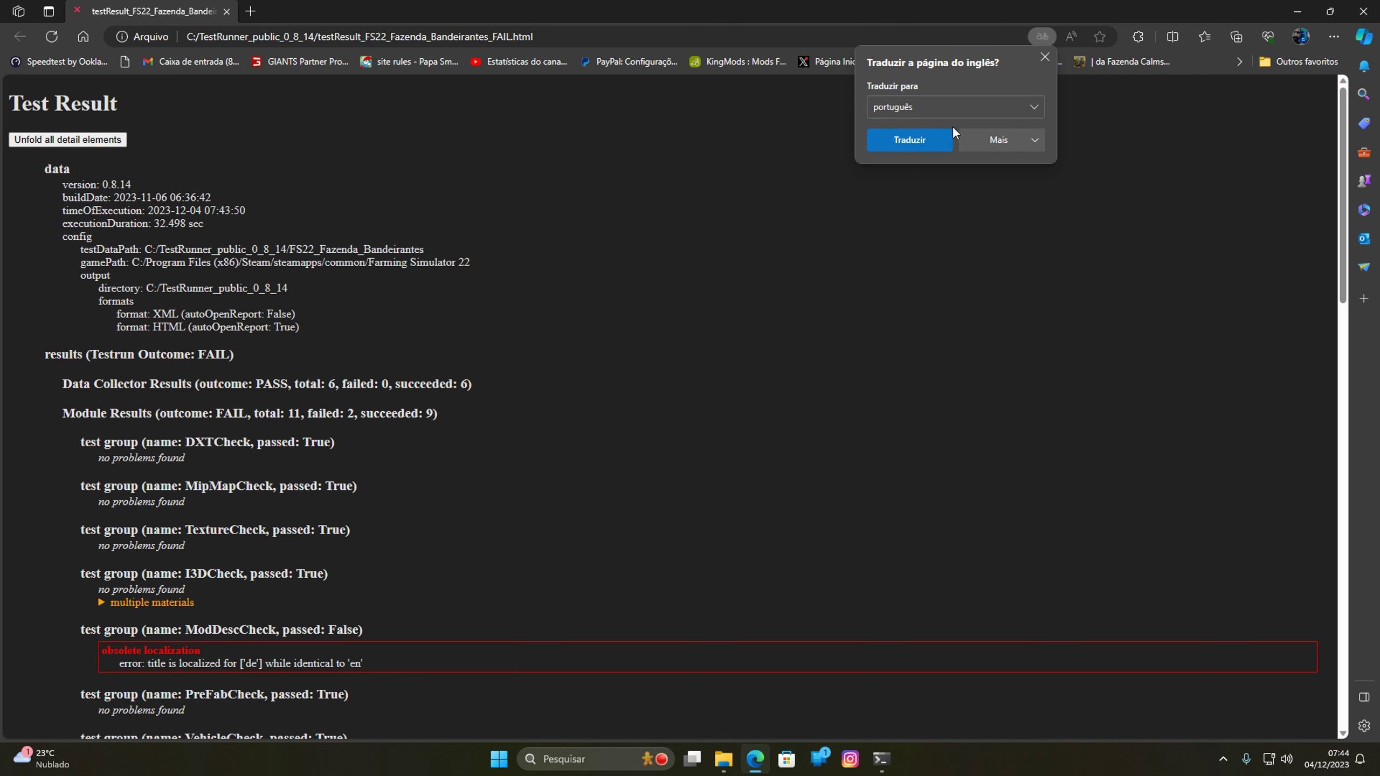
Step: Translate the test report into Portuguese and examine its errors, shader configurations and the objects listed under multiple materials
left_click(896, 142)
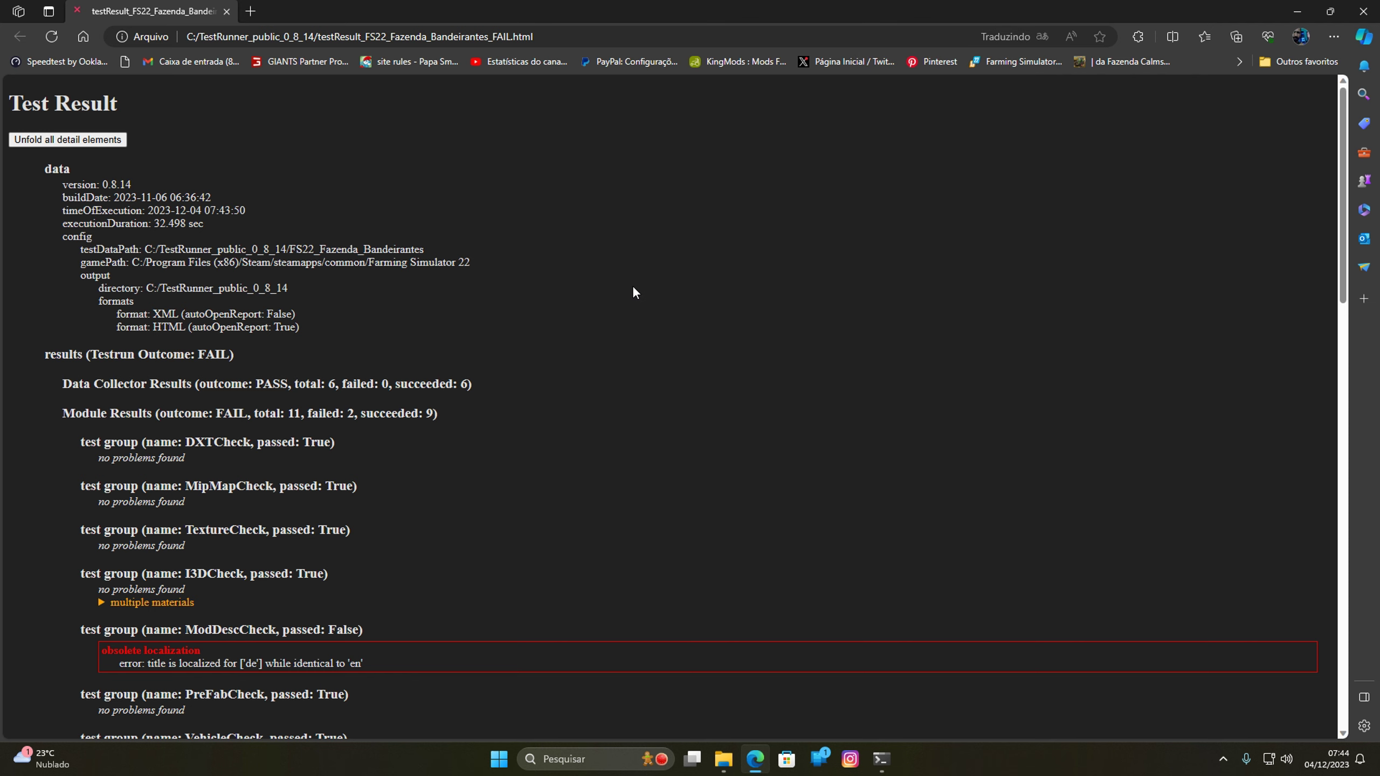
scroll(577, 301, "down", 5)
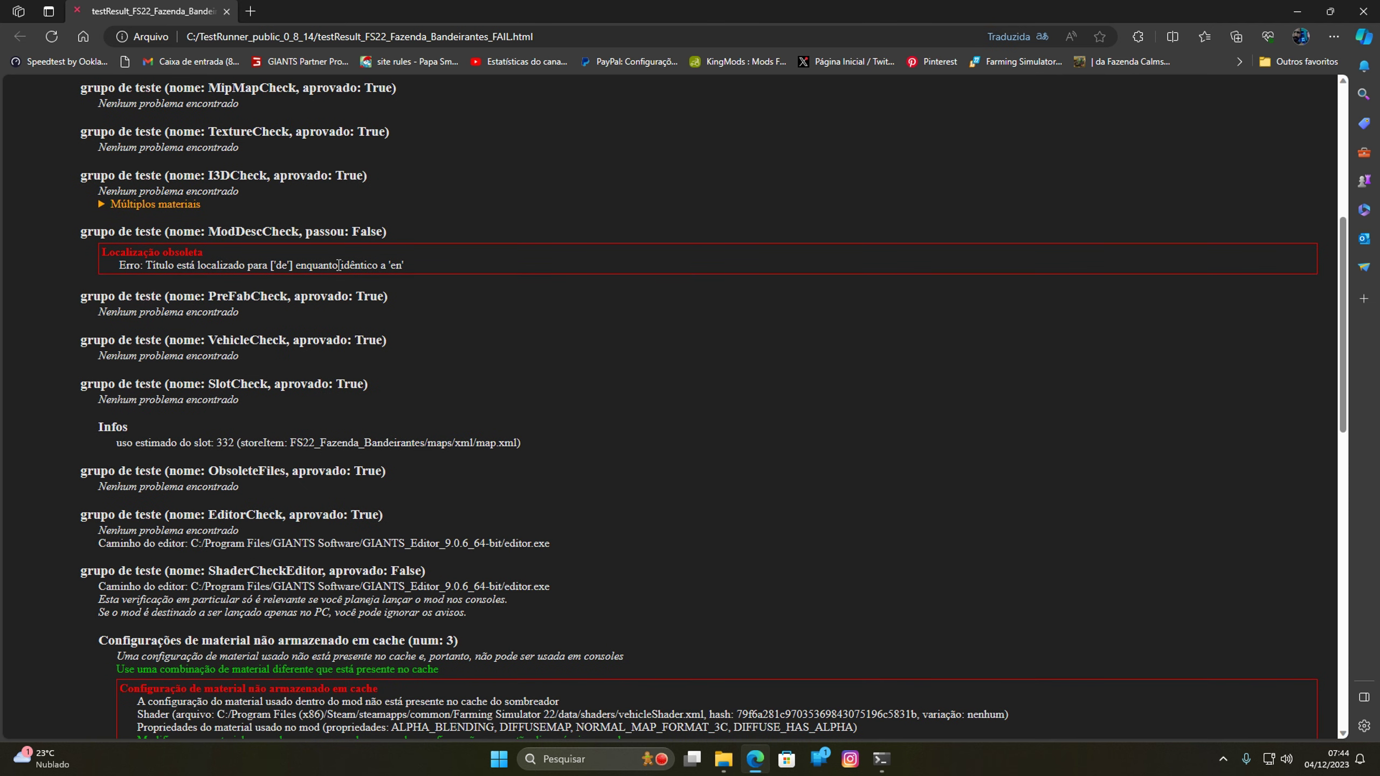
scroll(685, 266, "down", 10)
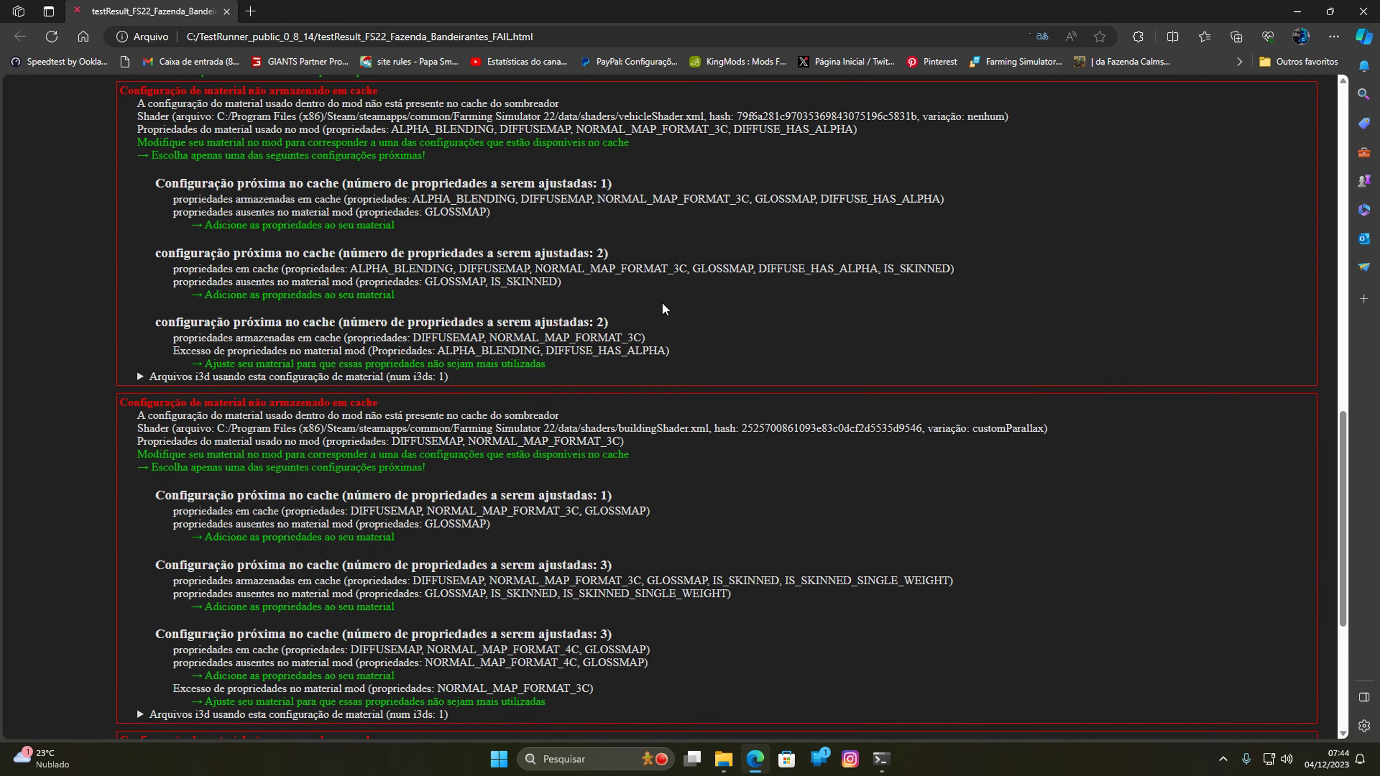
scroll(662, 305, "down", 2)
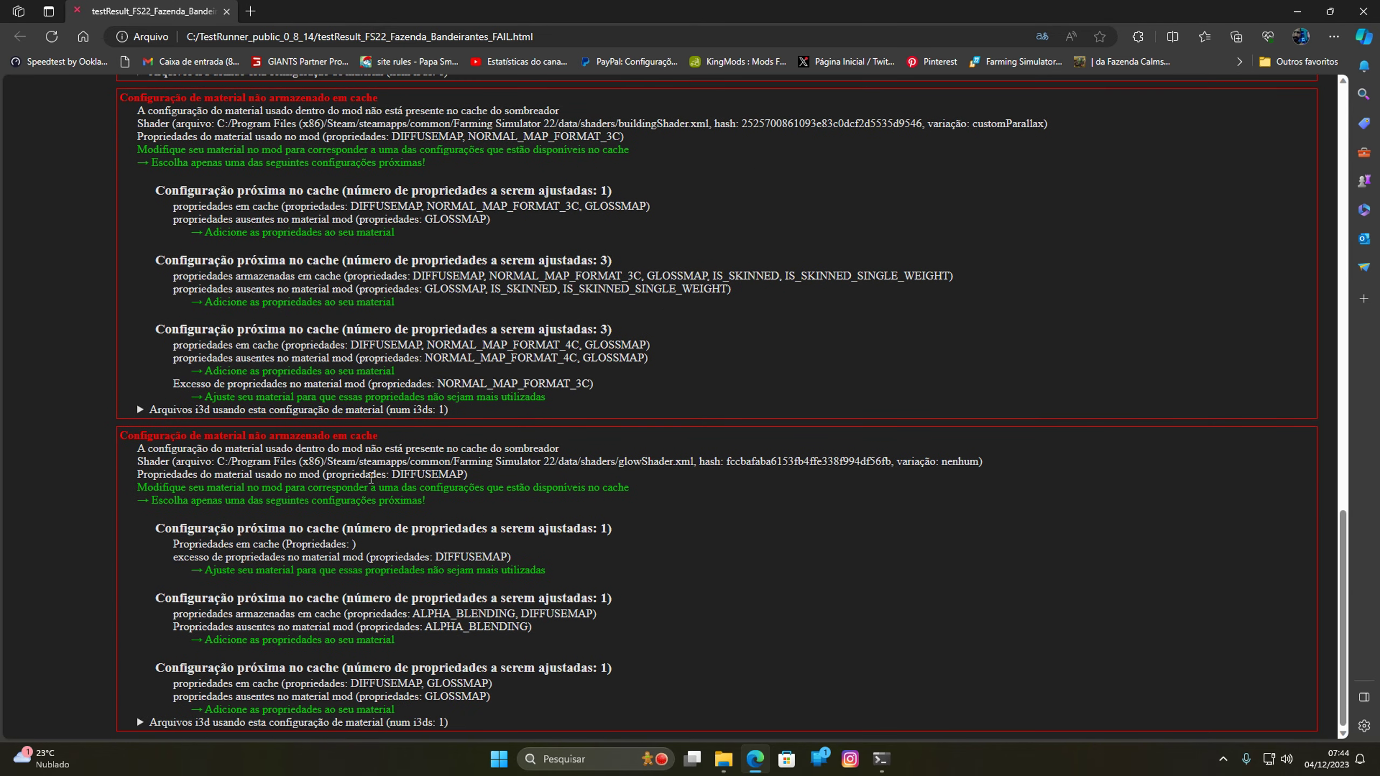
scroll(406, 625, "up", 12)
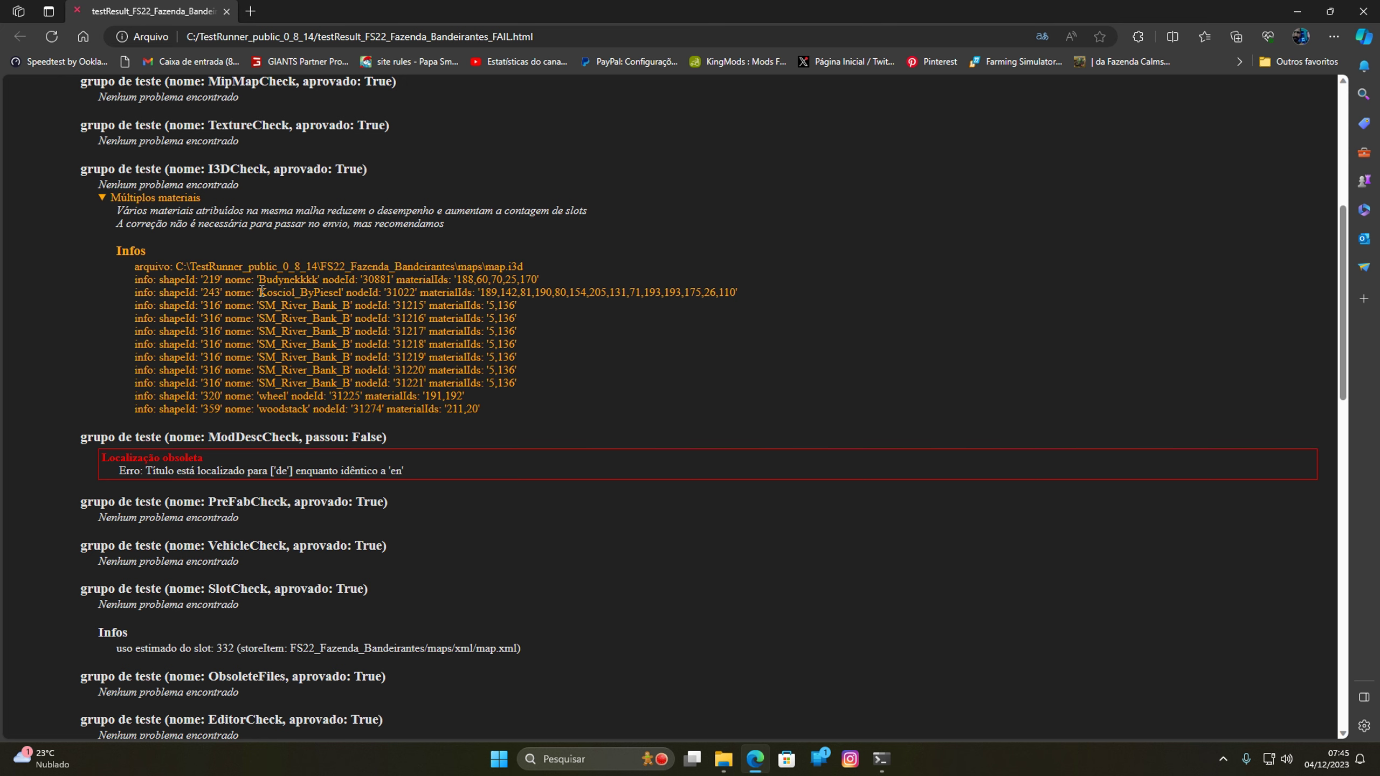
left_click_drag(261, 292, 343, 294)
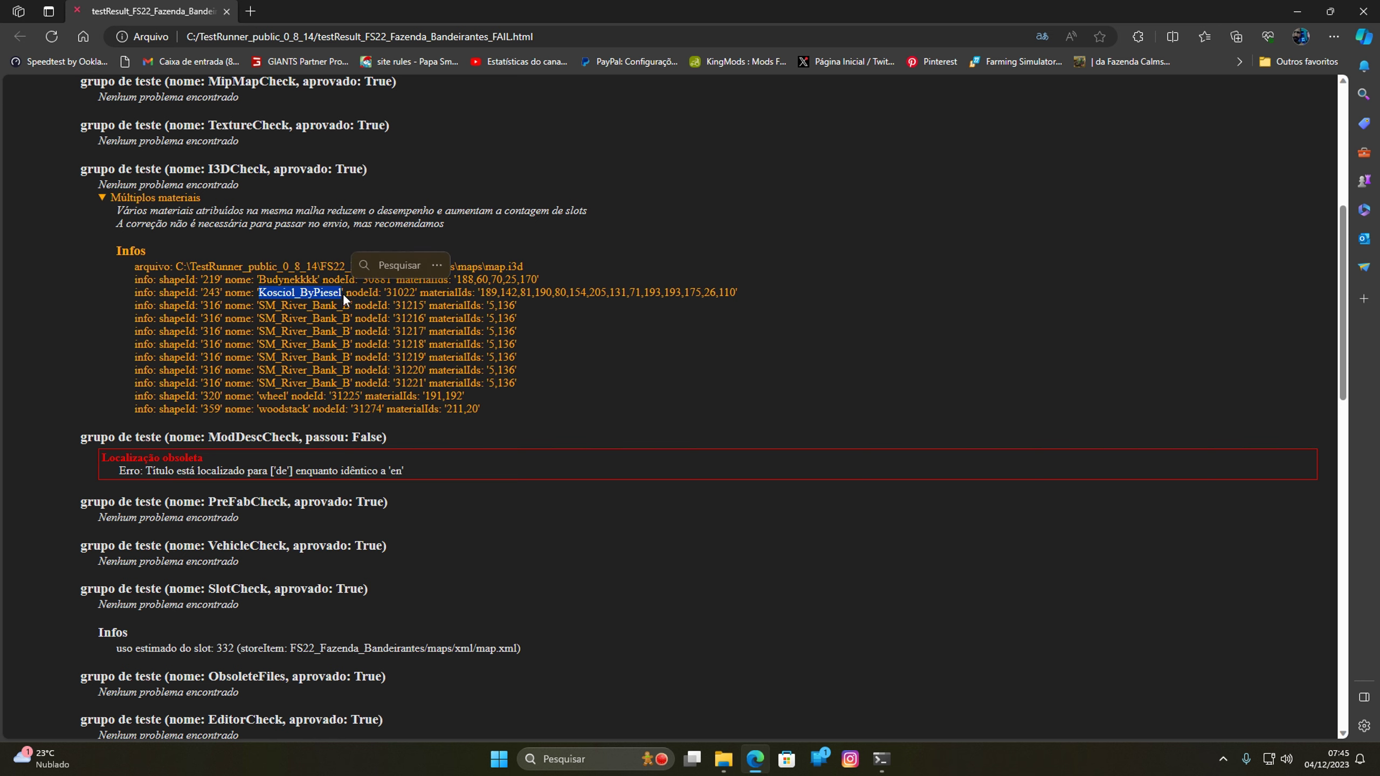
left_click(482, 294)
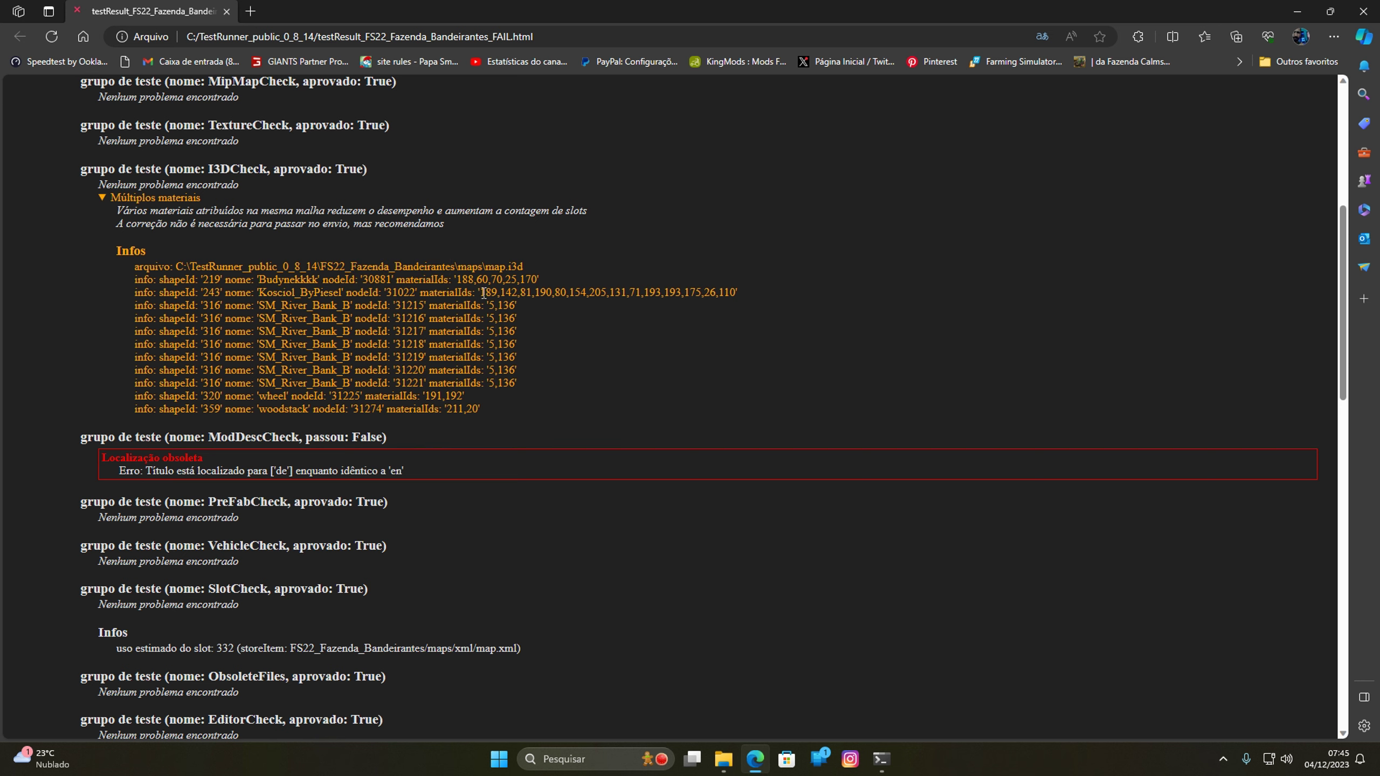
left_click_drag(482, 293, 491, 292)
Step: Minimize the report and TestRunner windows and open the Fazenda Bandeirantes map file from nova base arenosa in GIANTS Editor 9.0.6
left_click(1296, 11)
left_click(819, 54)
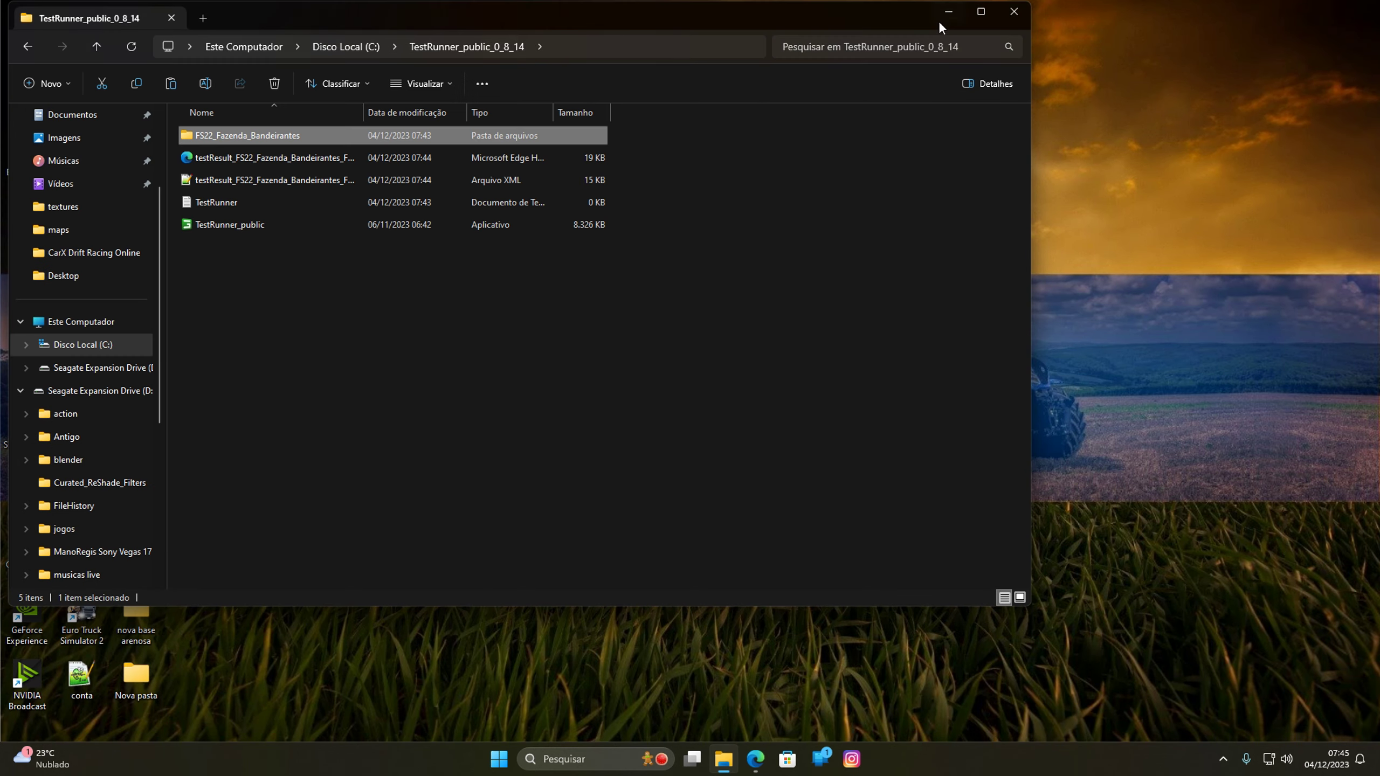
left_click(948, 12)
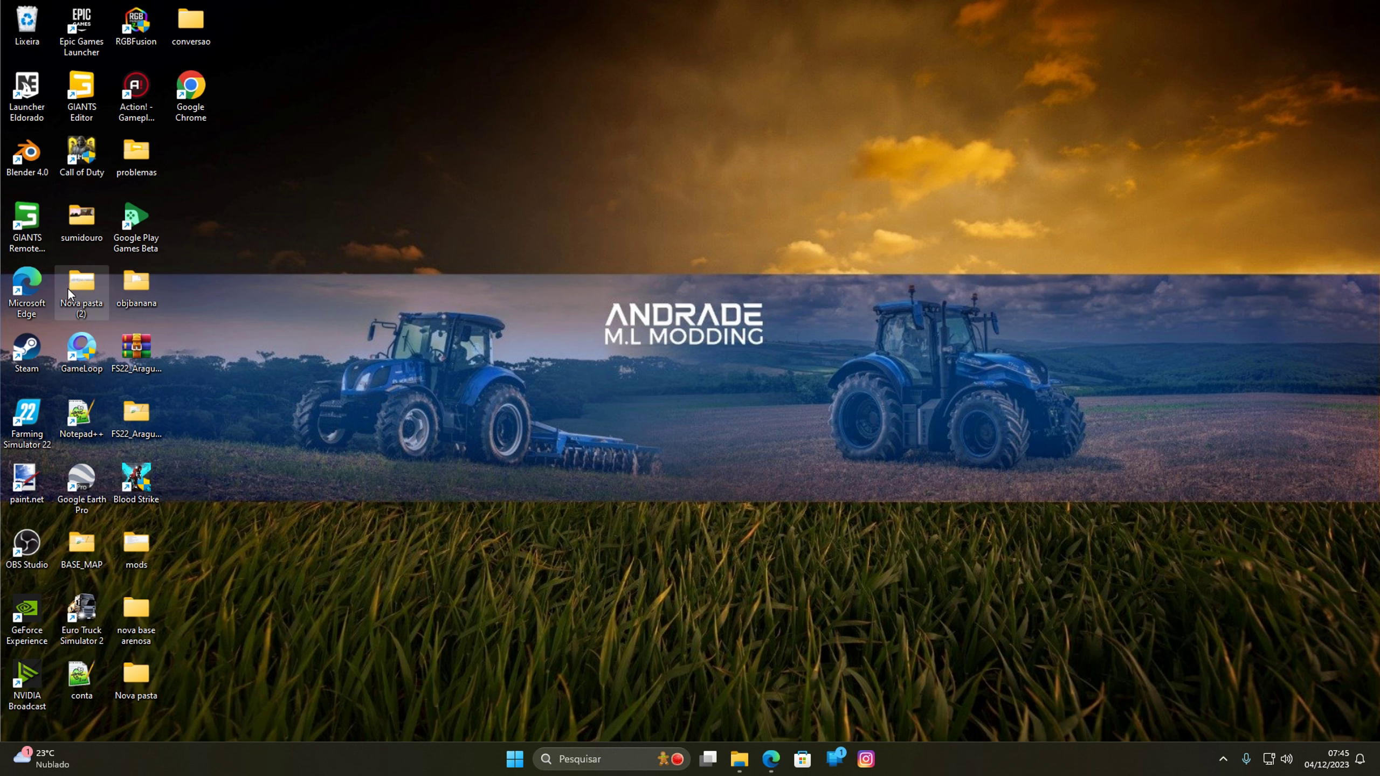
double_click(136, 610)
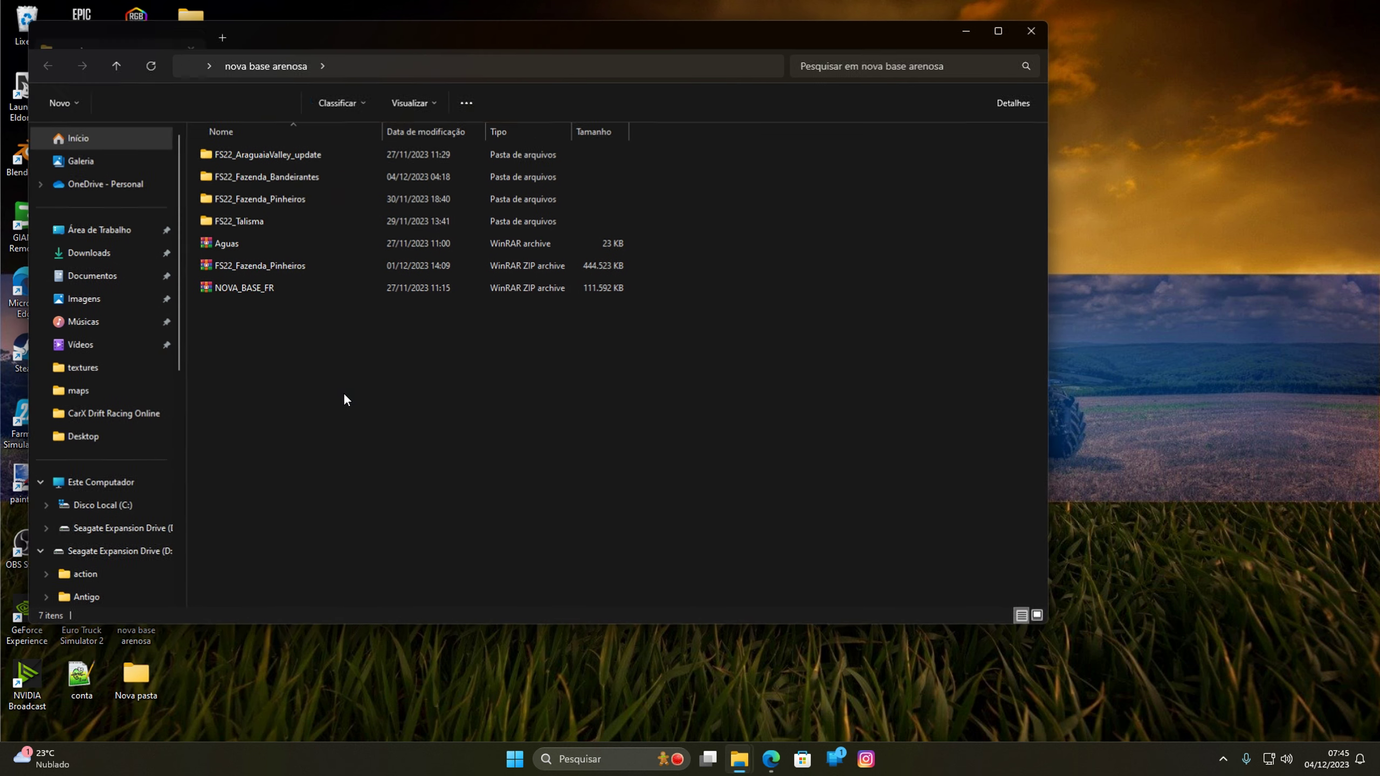
double_click(345, 179)
double_click(247, 175)
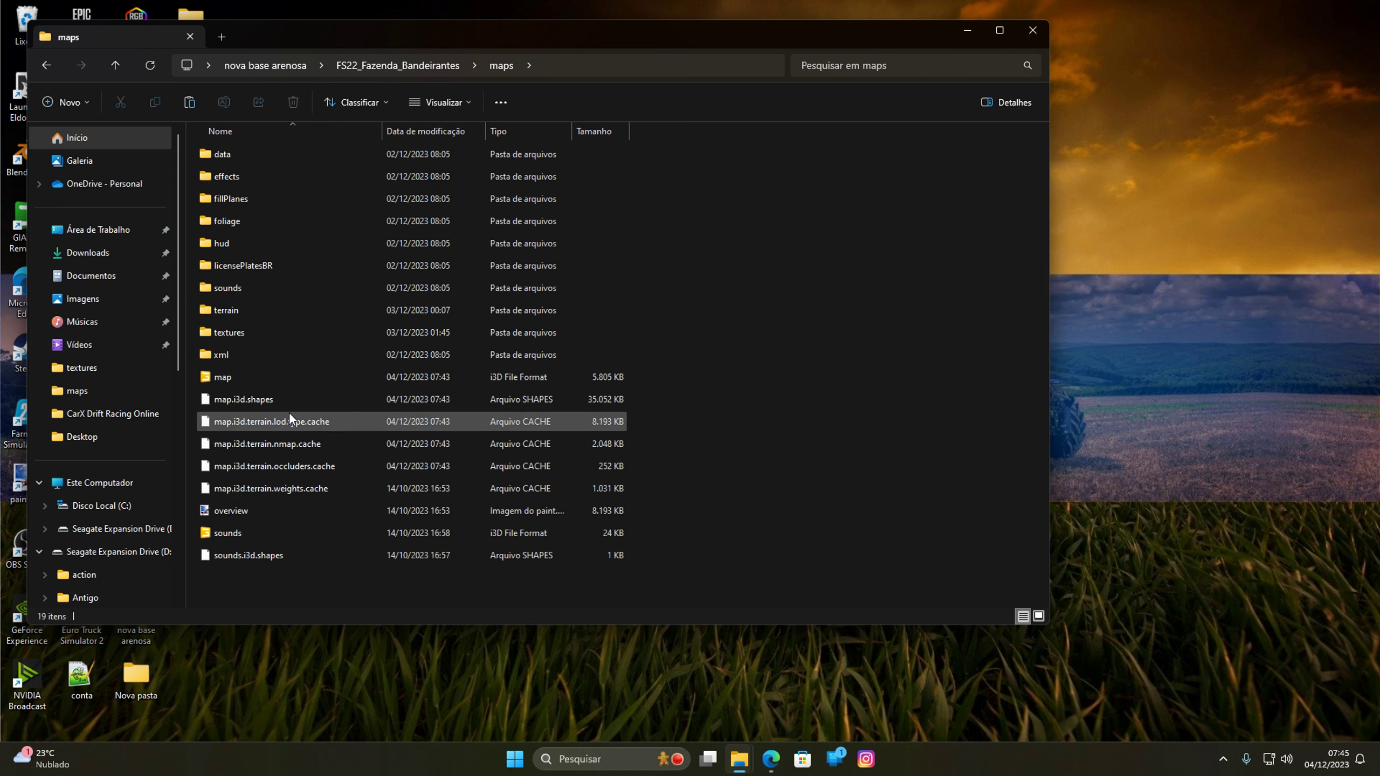
double_click(311, 376)
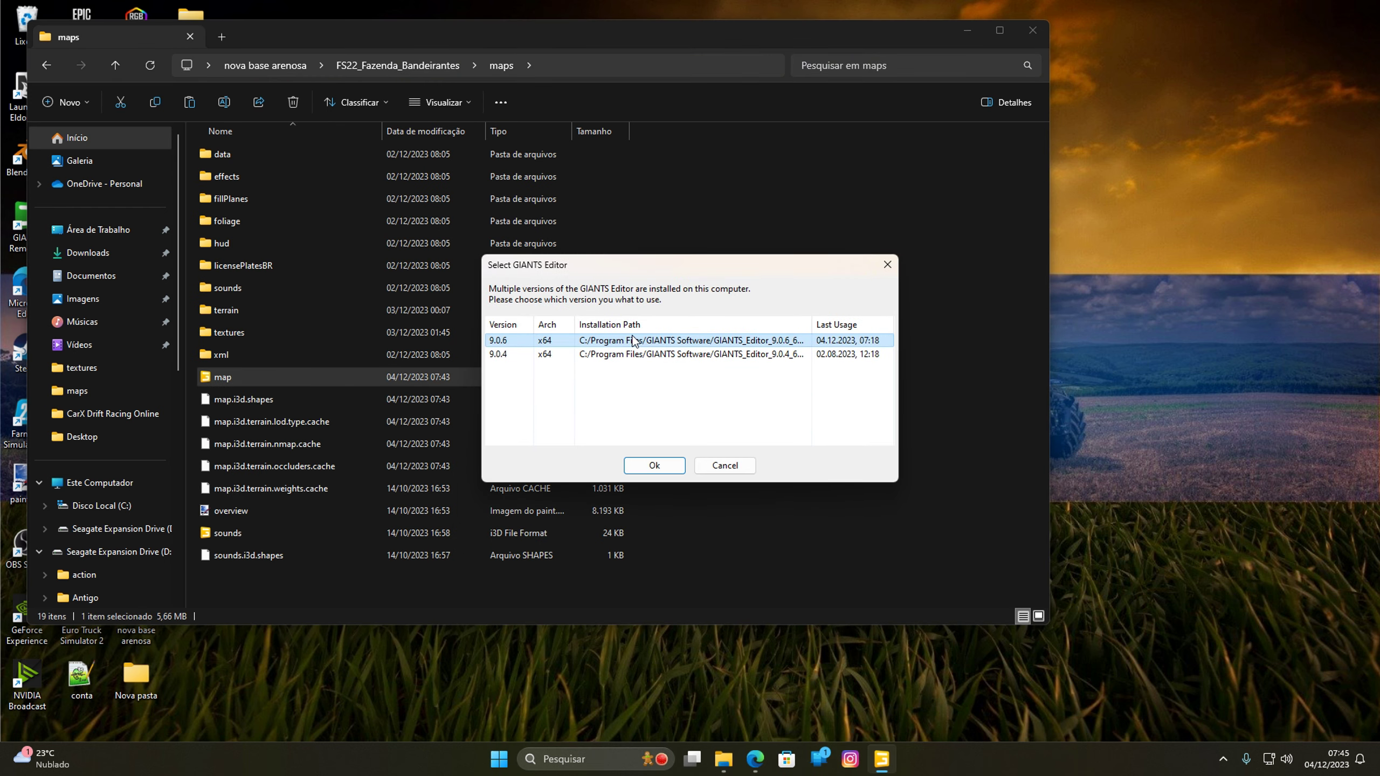
left_click(652, 465)
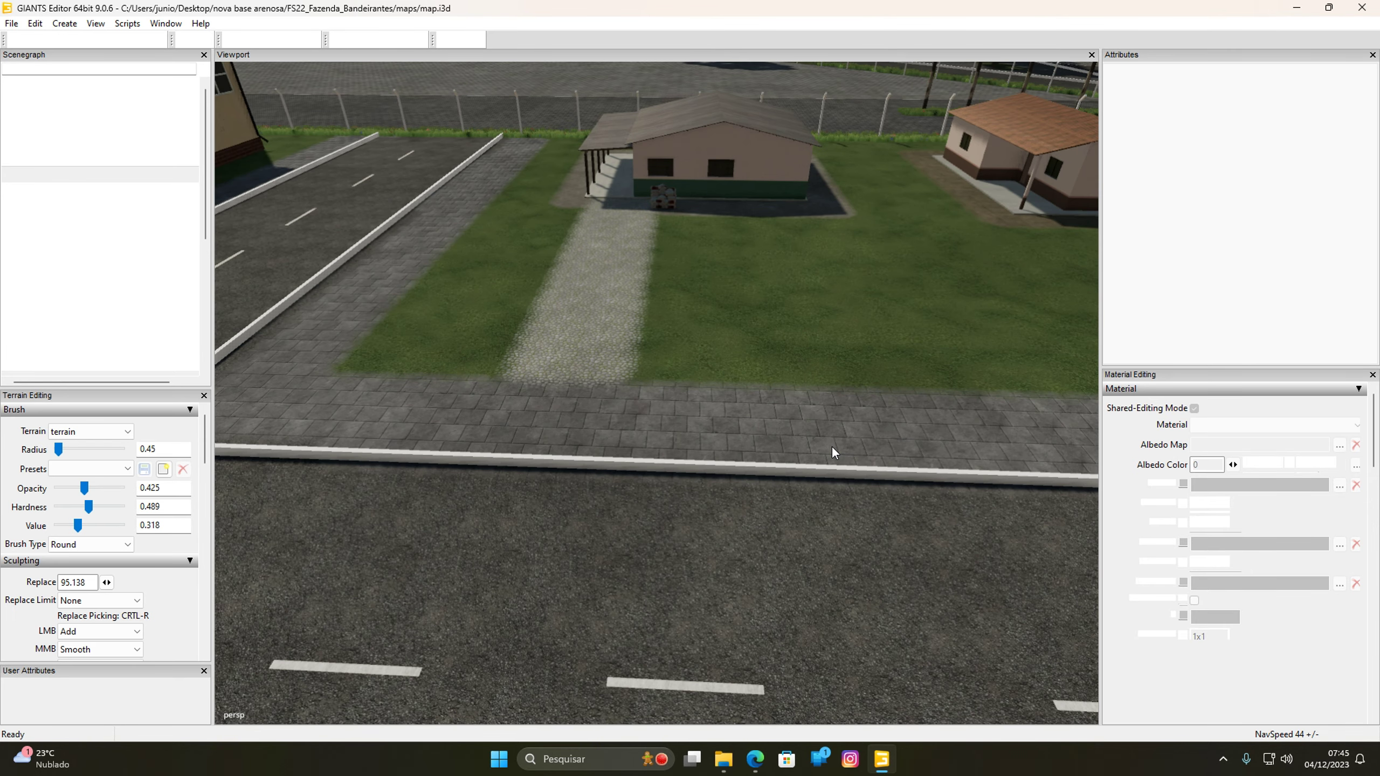
Step: Expand the bandeirantemap and cidade groups and frame the SzkolaPodstawowaByPiesel building in the viewport
left_click(9, 160)
left_click(23, 251)
left_click(109, 367)
key("f")
Step: Expand the SzkolaPodstawowaByPiesel group and examine the Shape attributes and materials of its Budynekkkk mesh
scroll(103, 359, "down", 1)
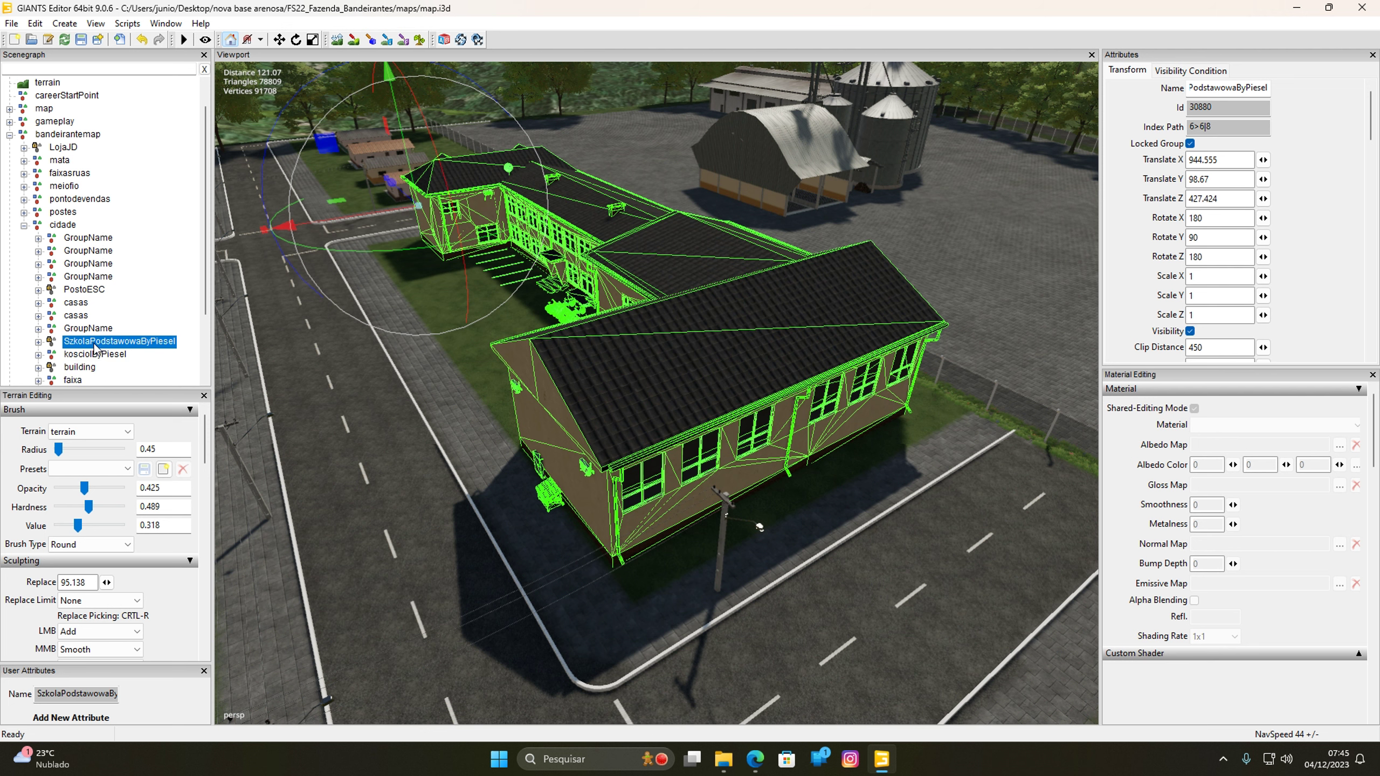
left_click(38, 341)
scroll(73, 280, "down", 2)
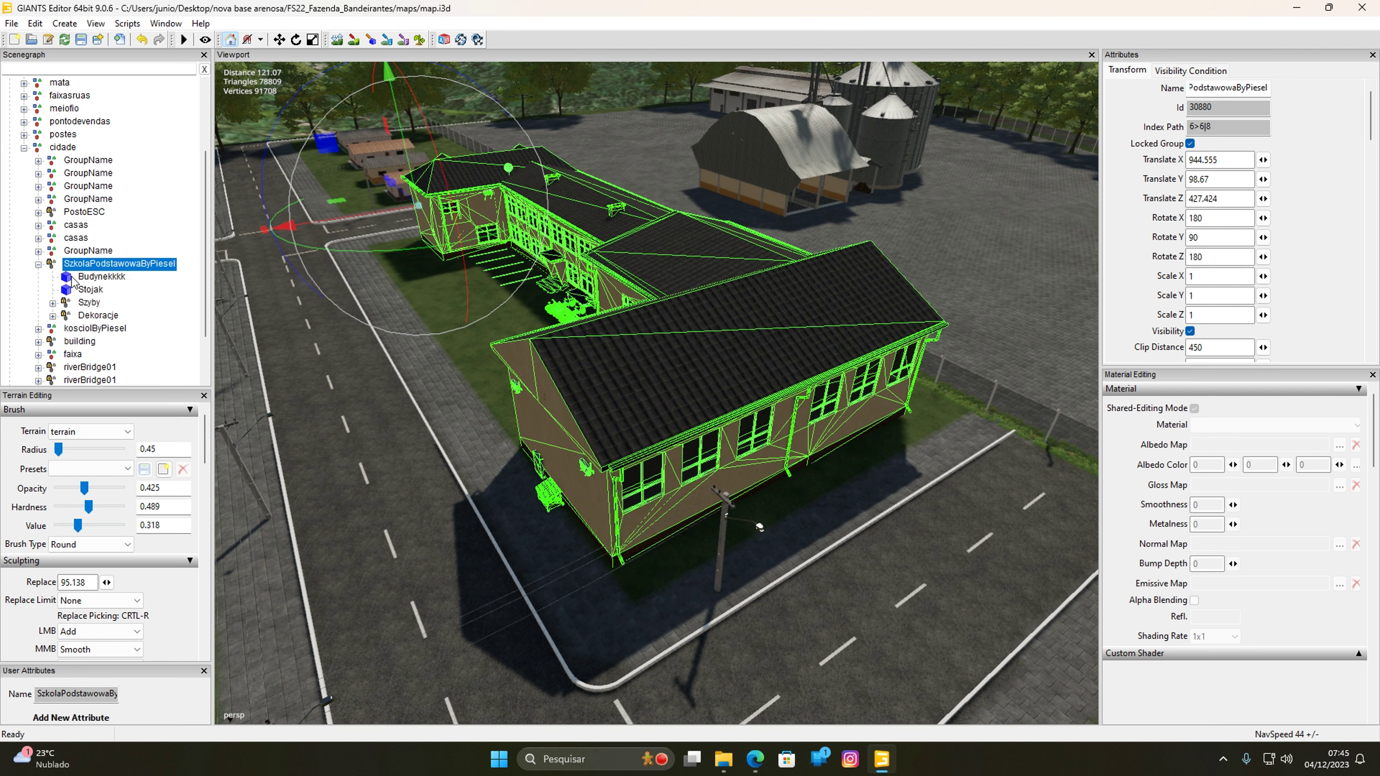
scroll(73, 280, "down", 1)
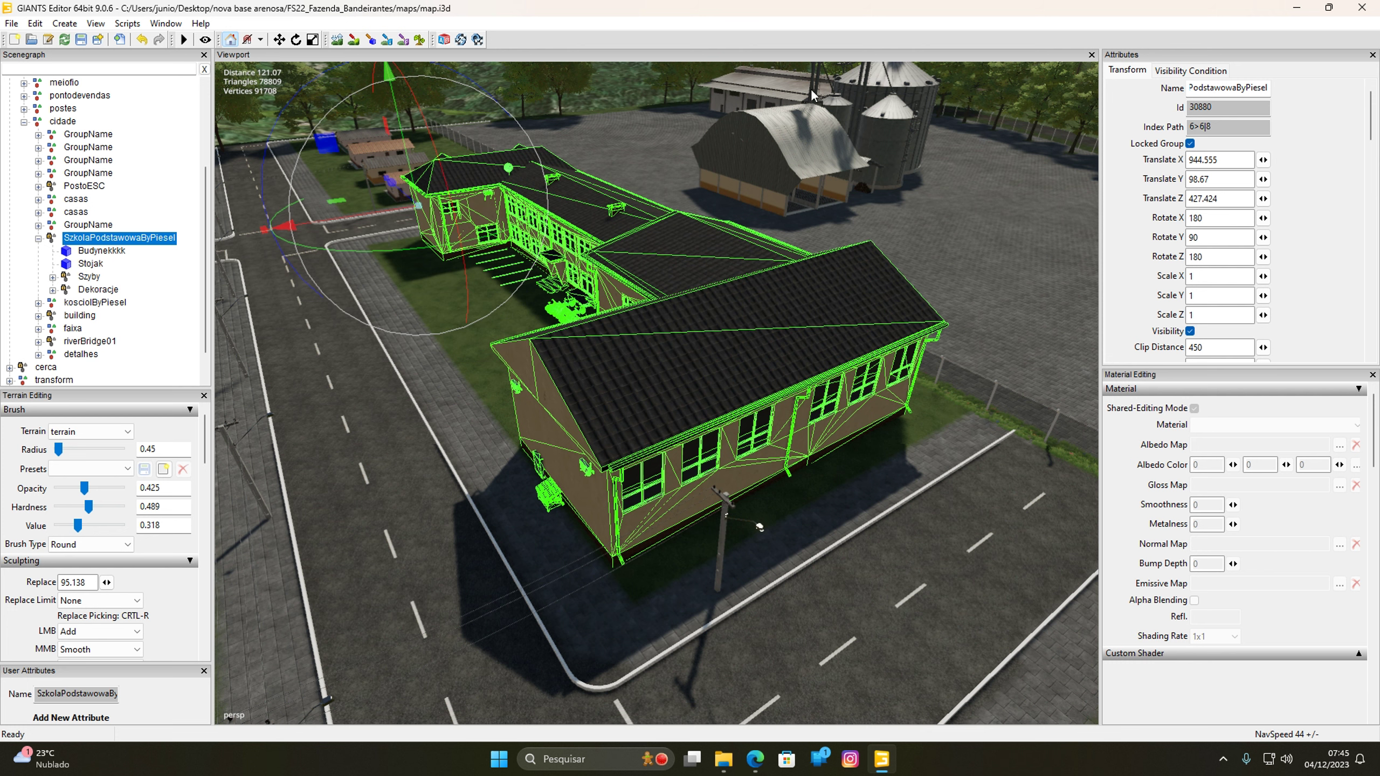
left_click(99, 254)
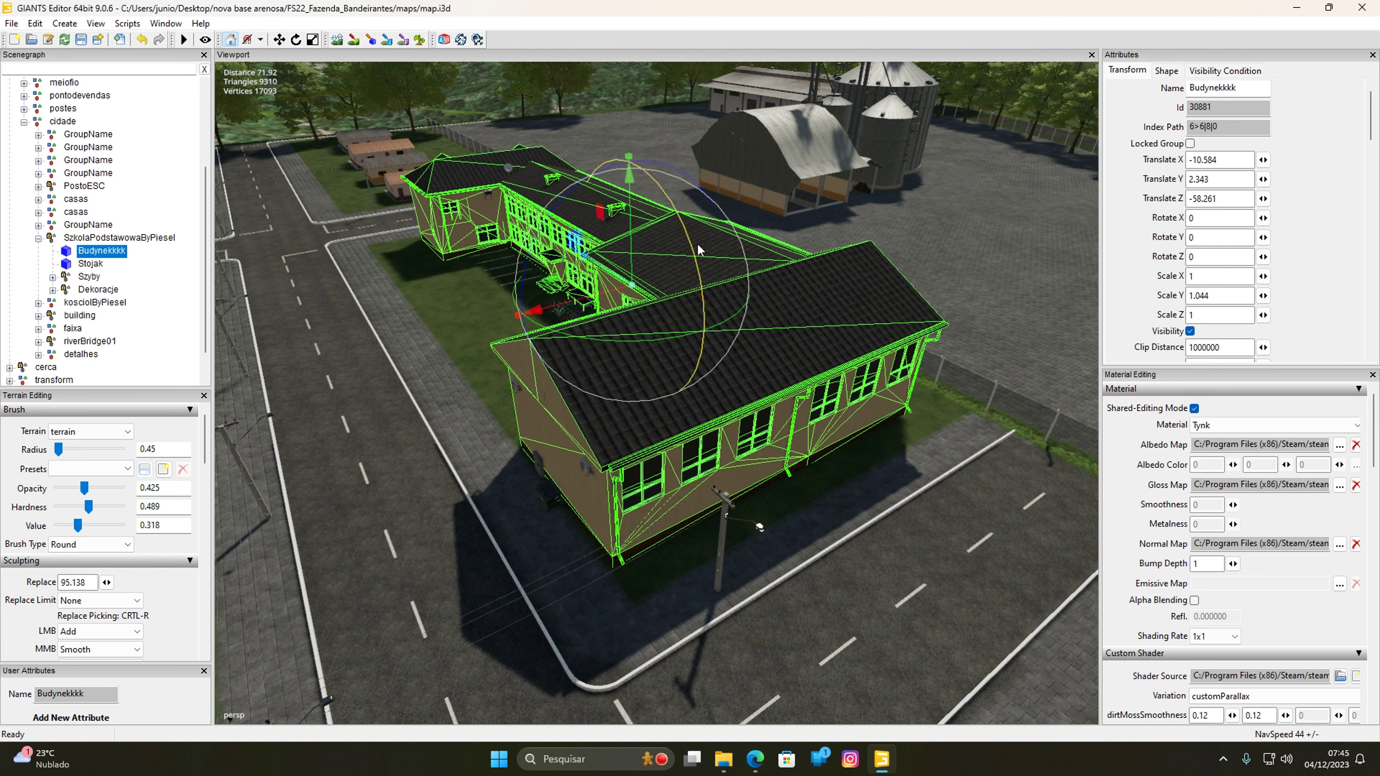
left_click(91, 263)
left_click(101, 250)
left_click(1167, 73)
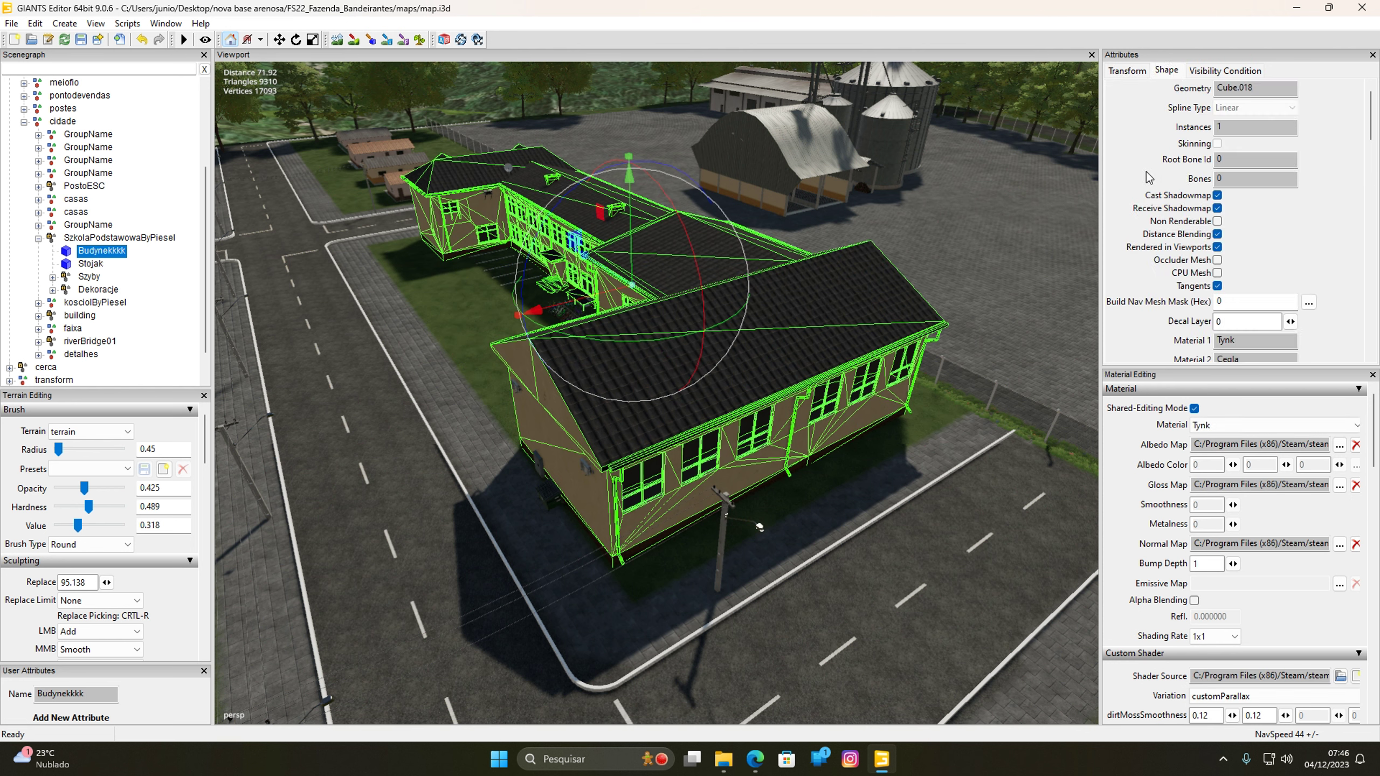
Step: Review the material slots of the Budynekkkk mesh, then expand the Szyby group and check the material of its first szyba pane
scroll(1150, 178, "down", 3)
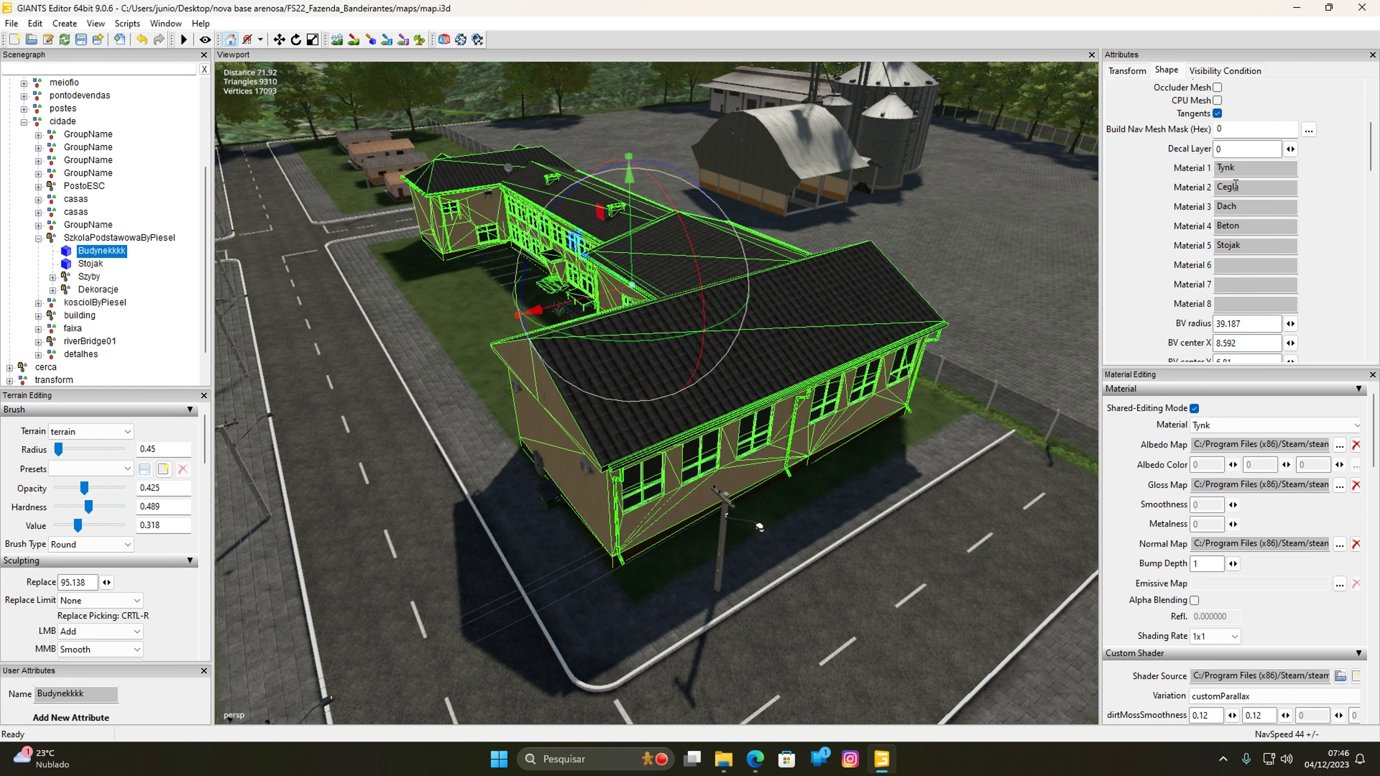
left_click(52, 276)
left_click(103, 289)
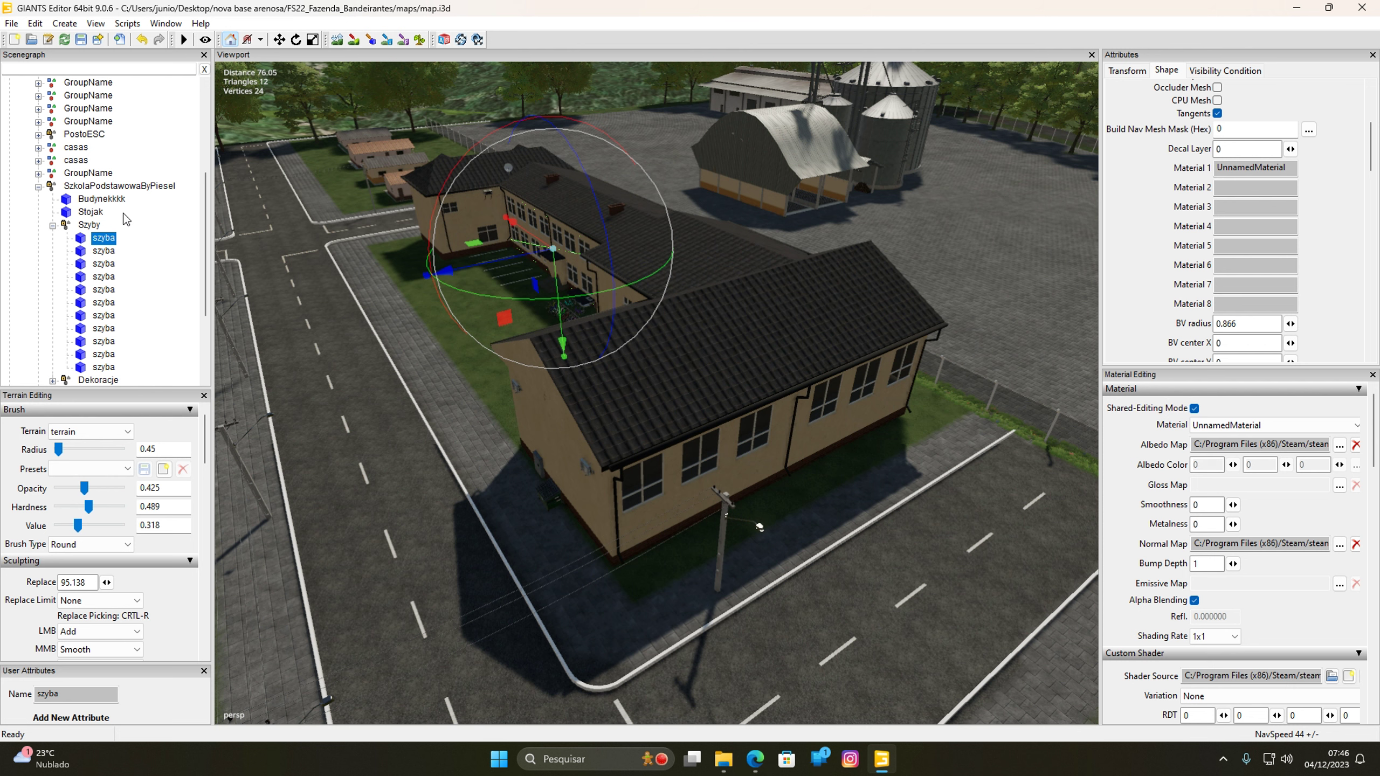
Step: Expand the school's Dekoracje group and inspect its decalParkLine, antennaSatelliteTV and base01 objects
scroll(122, 217, "down", 3)
left_click(98, 317)
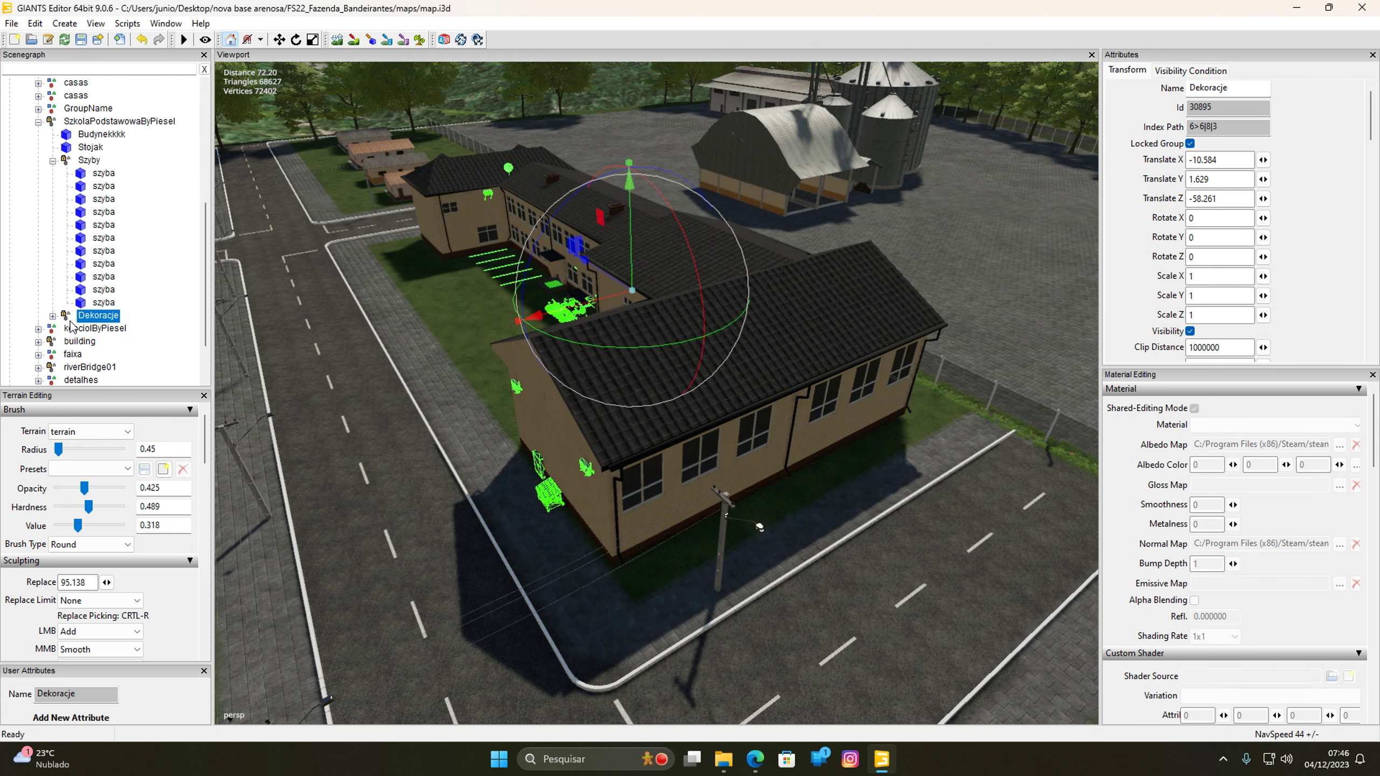
left_click(53, 317)
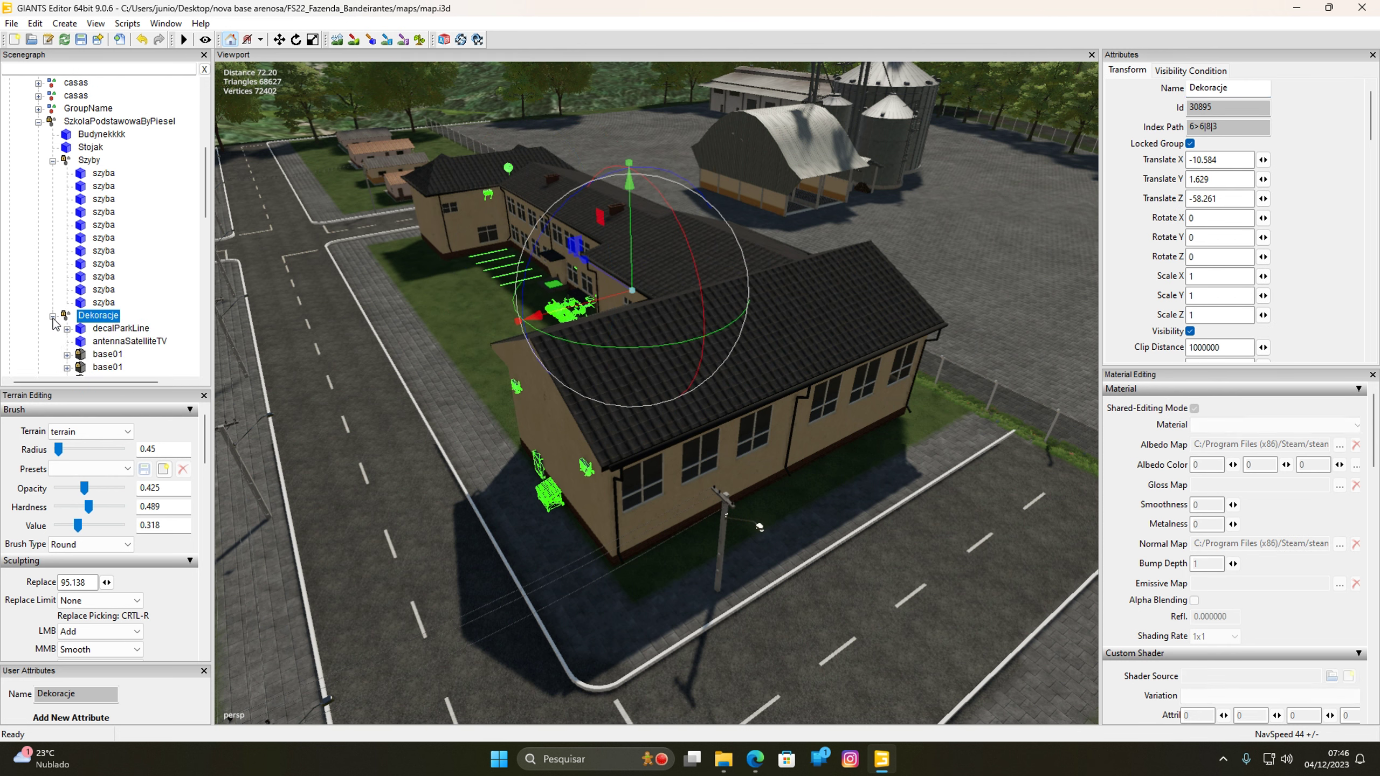
left_click(116, 329)
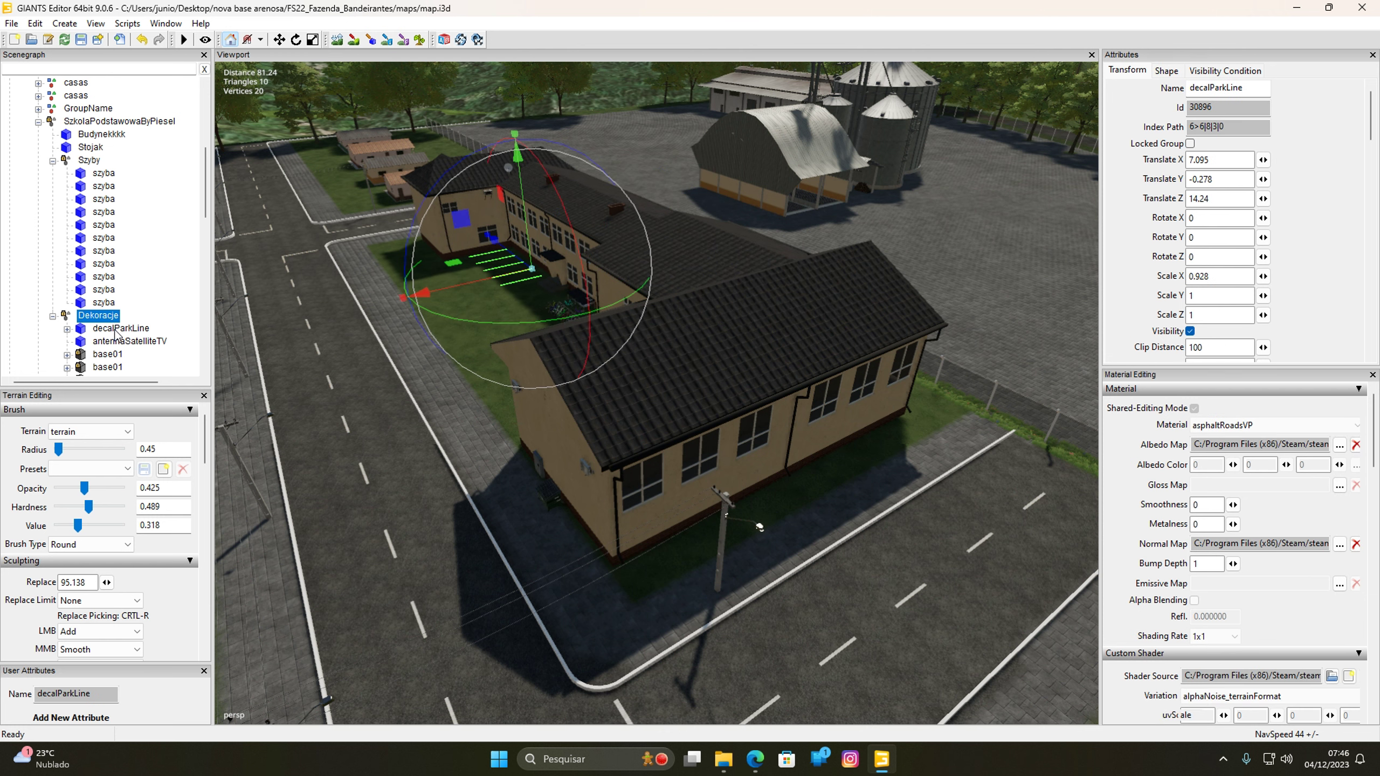
left_click(116, 342)
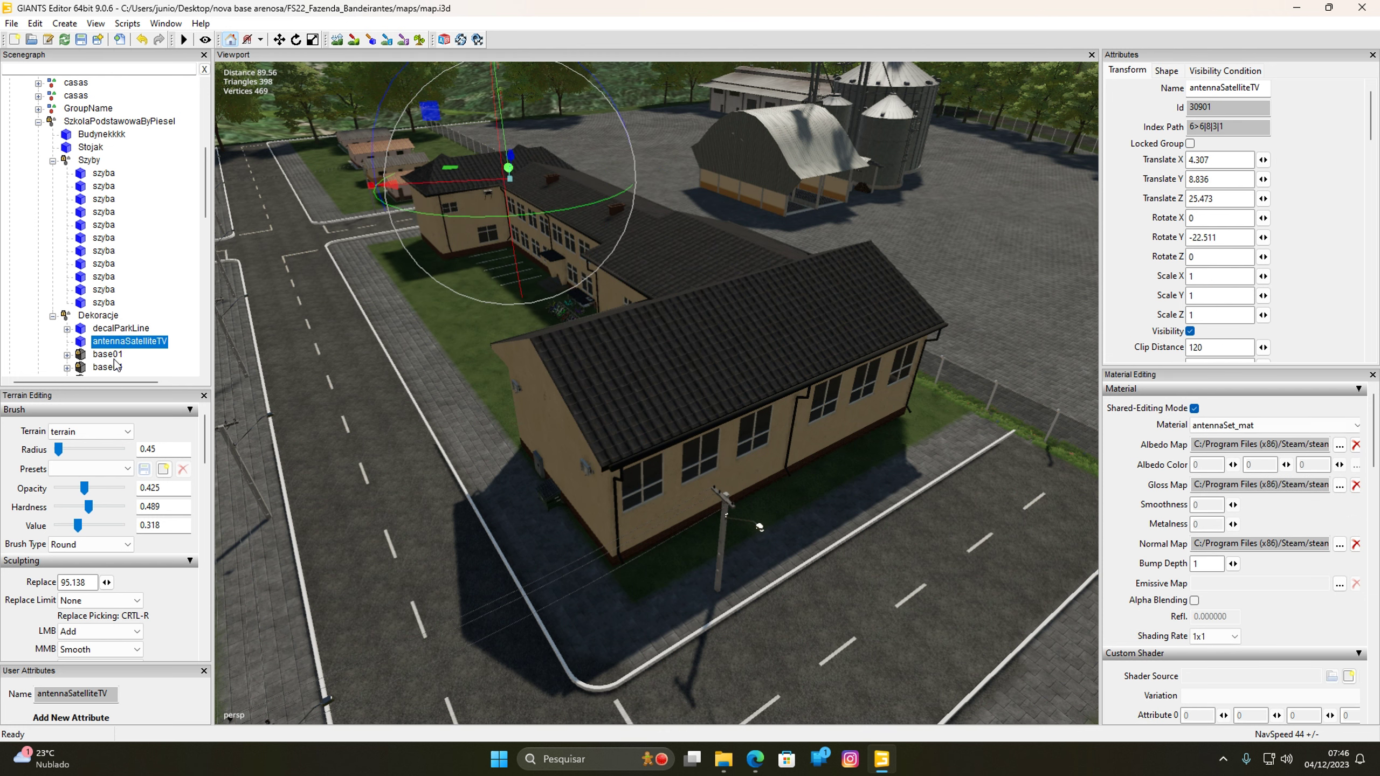
left_click(115, 355)
Step: Select the Kosciol_ByPiesel mesh in the kosciolByPiesel group and examine the material slots in its Shape attributes
scroll(116, 359, "down", 3)
scroll(115, 245, "down", 10)
left_click(113, 329)
left_click(1166, 71)
scroll(1233, 142, "up", 2)
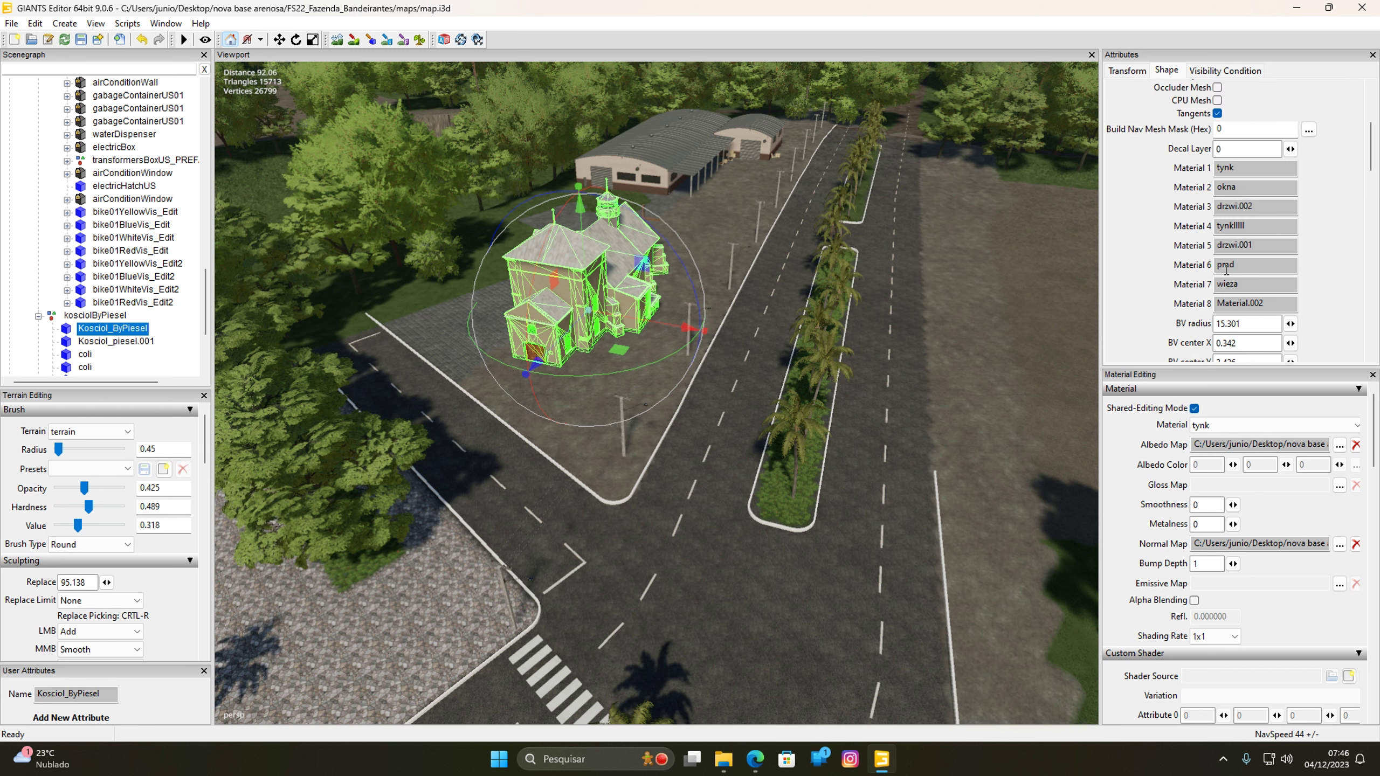
Step: Check the material IDs listed for Kosciol_ByPiesel in the browser's test report, then close the report and return to GIANTS Editor
left_click(755, 759)
left_click_drag(480, 293, 492, 294)
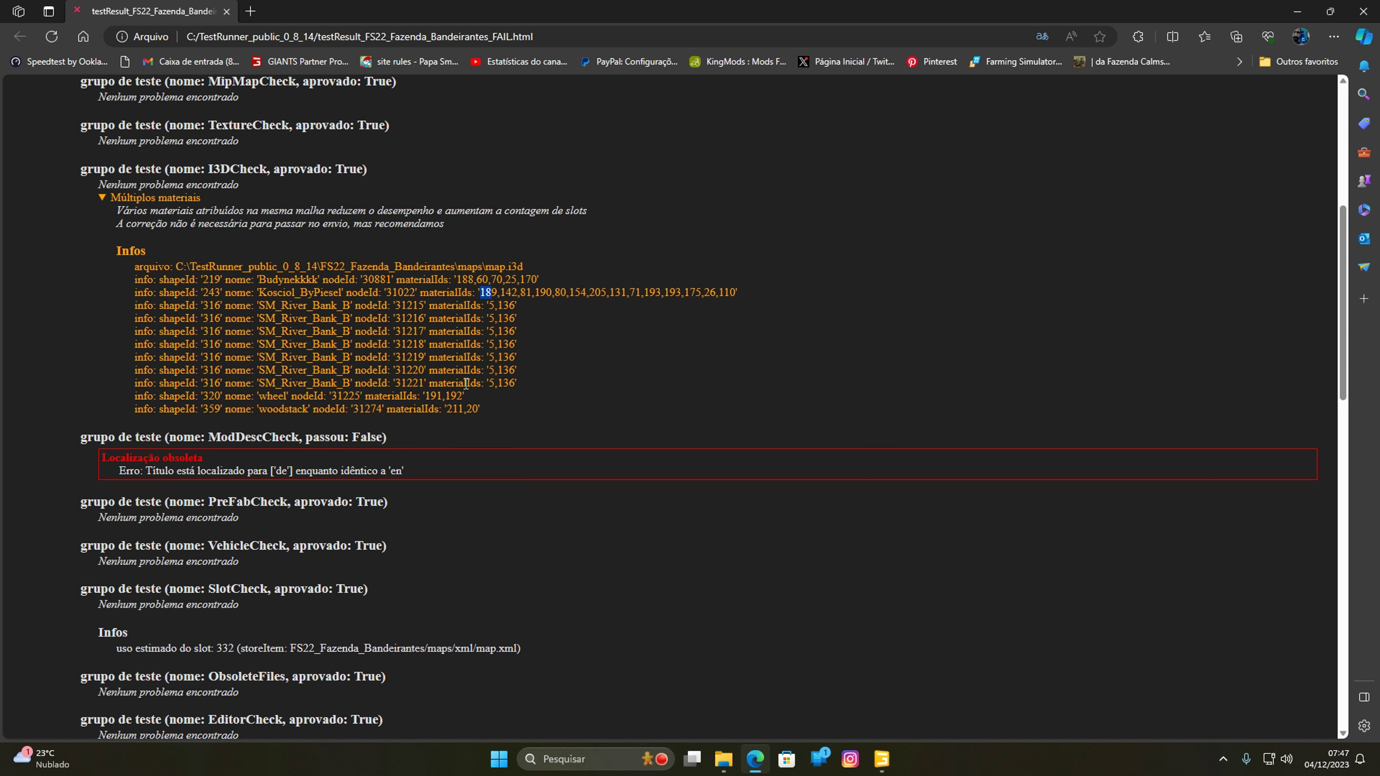
left_click(1369, 10)
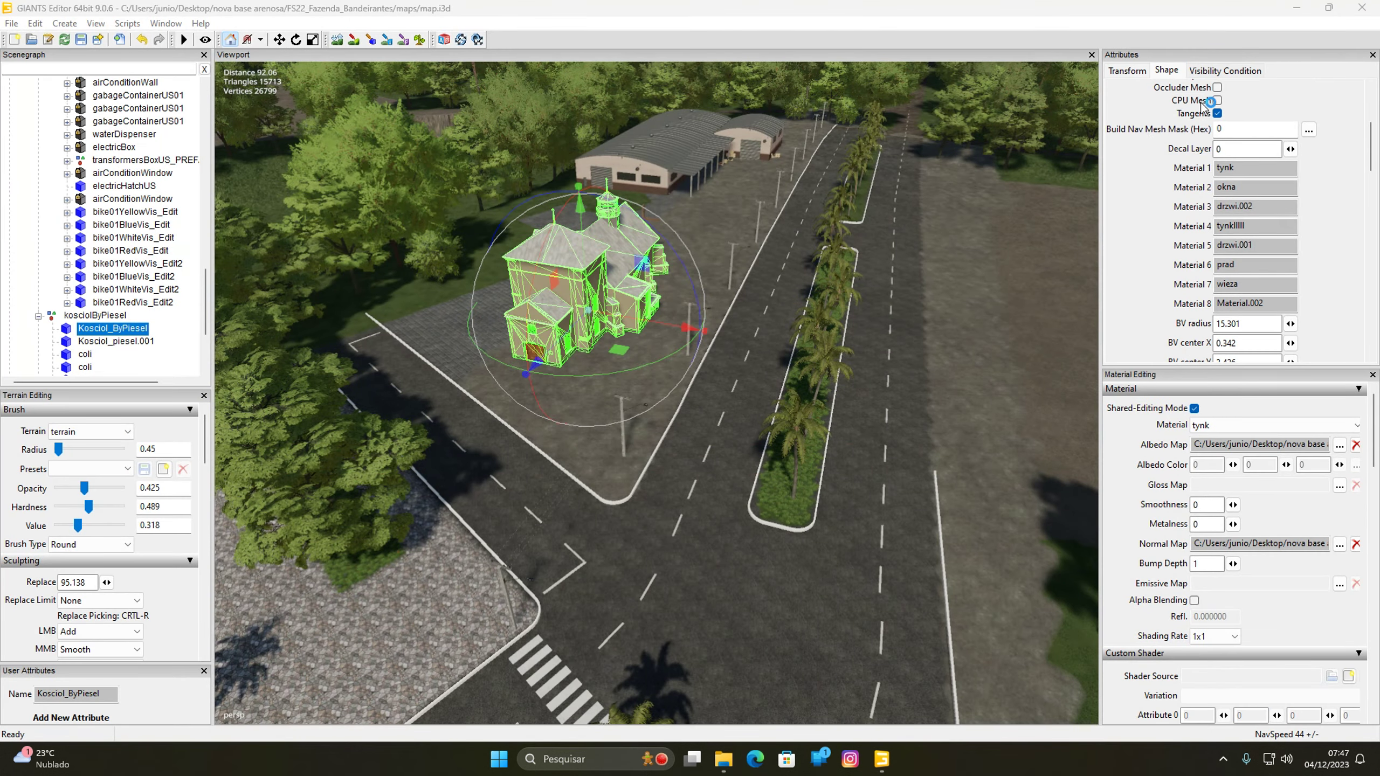
Step: Check the Shape materials of the two coli meshes and the box mesh in the kosciolByPiesel group
scroll(144, 320, "down", 1)
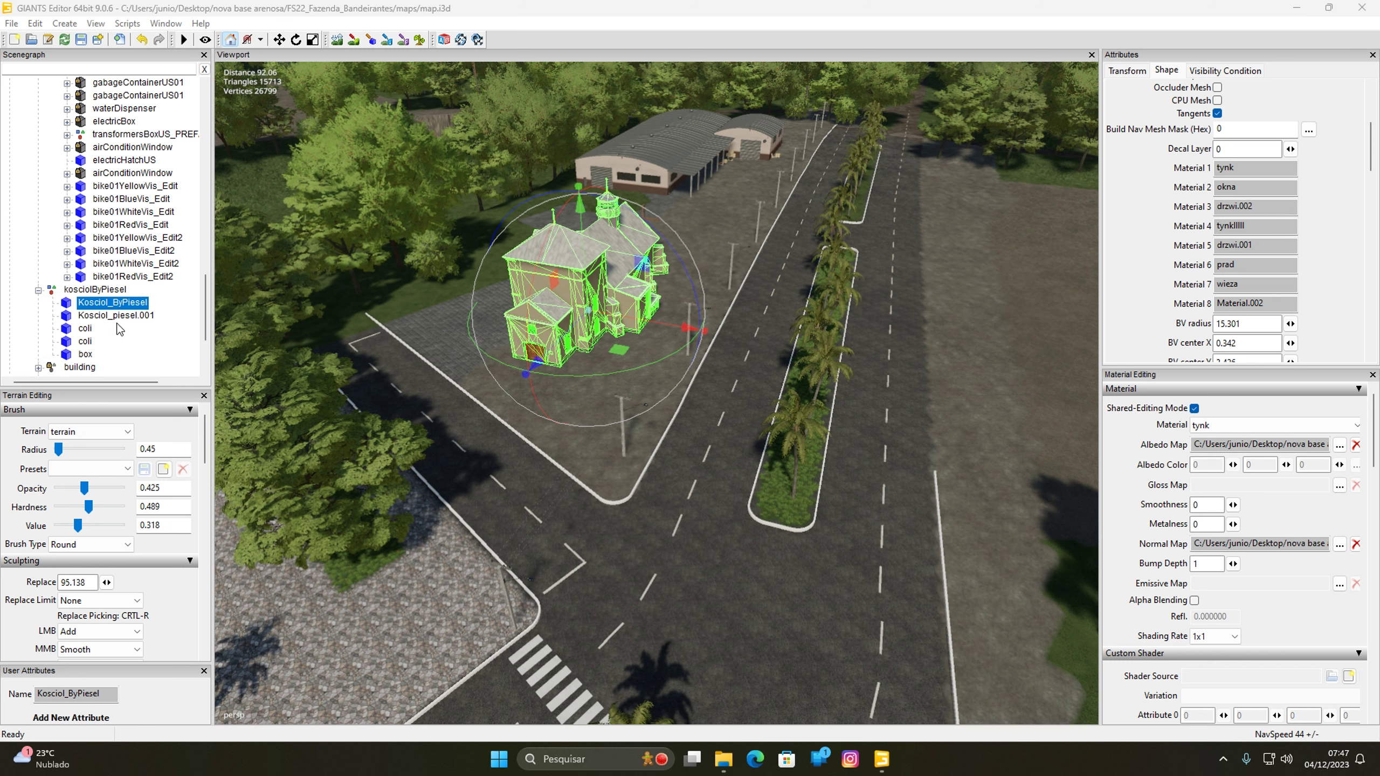
left_click(83, 330)
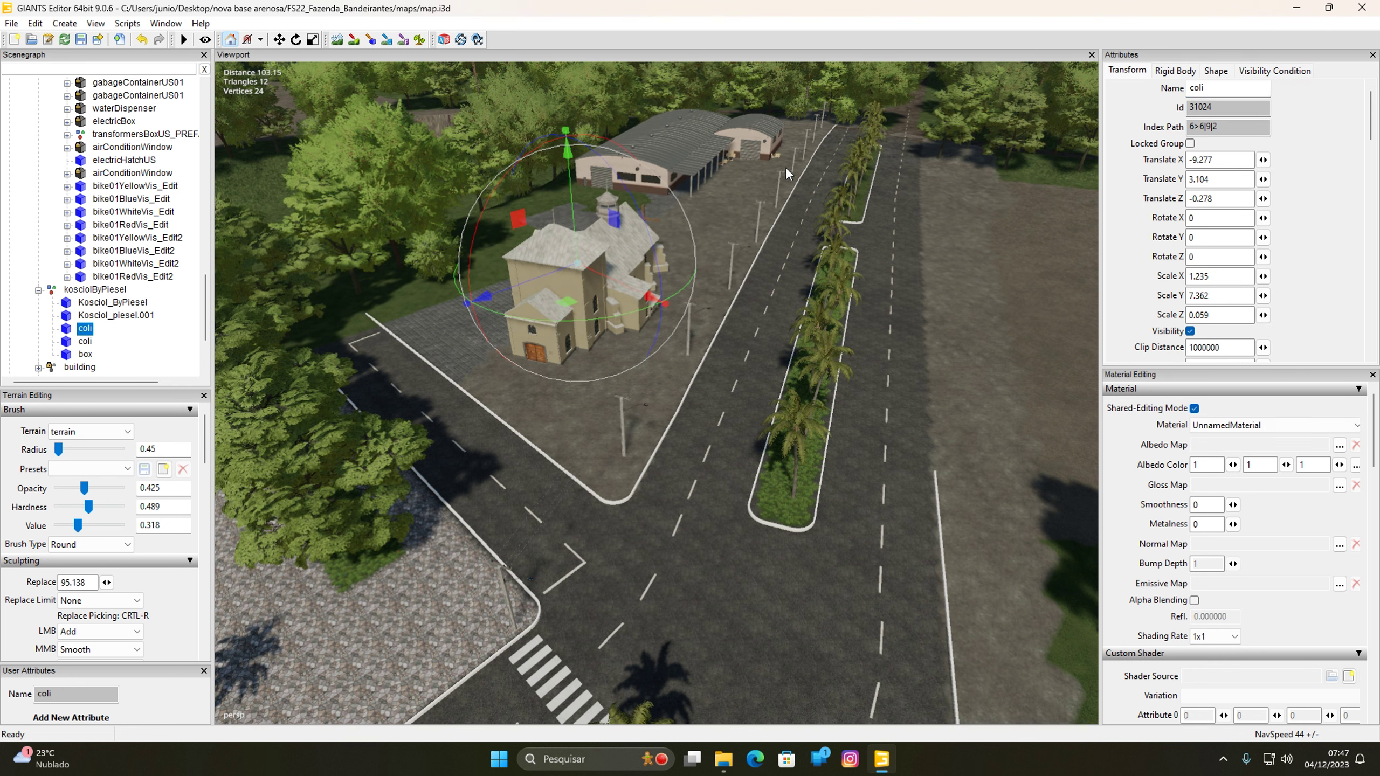
left_click(1206, 74)
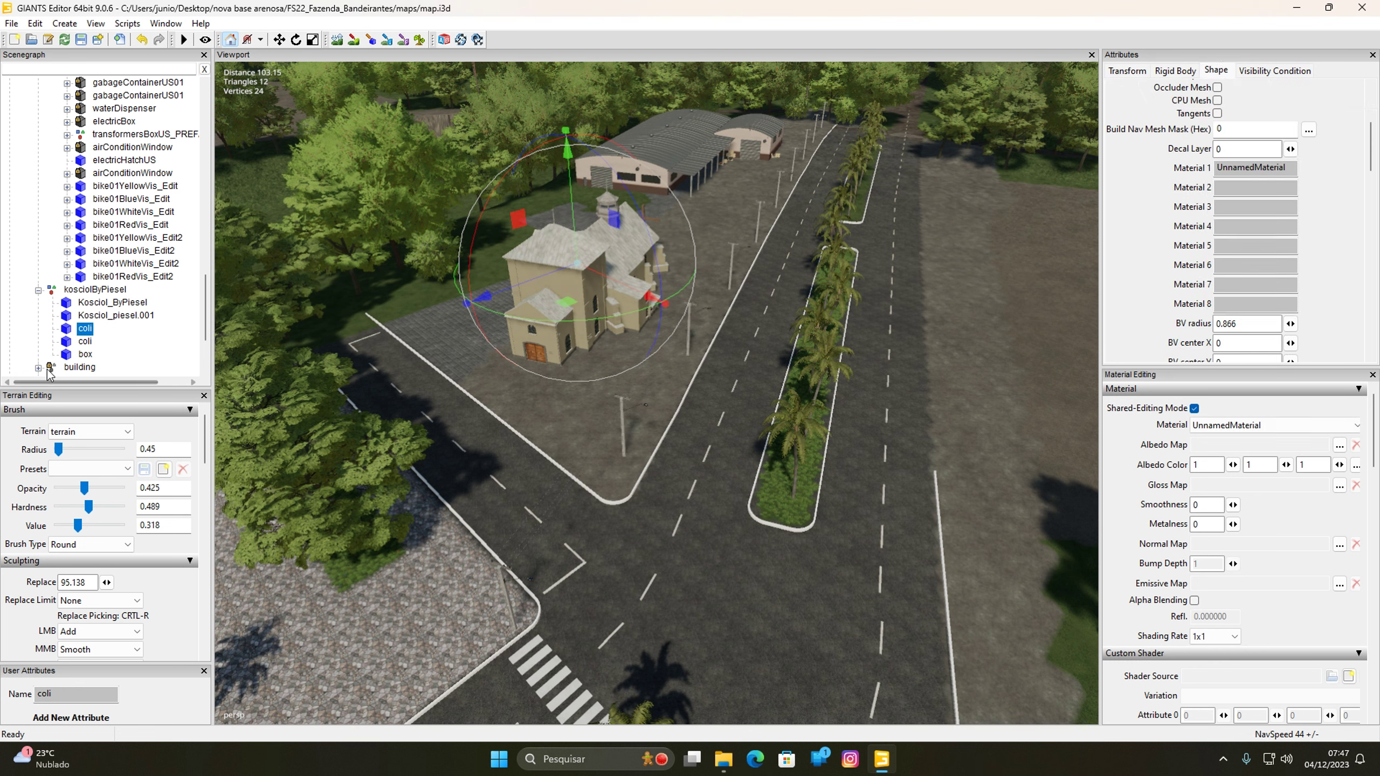
left_click(87, 344)
left_click(83, 356)
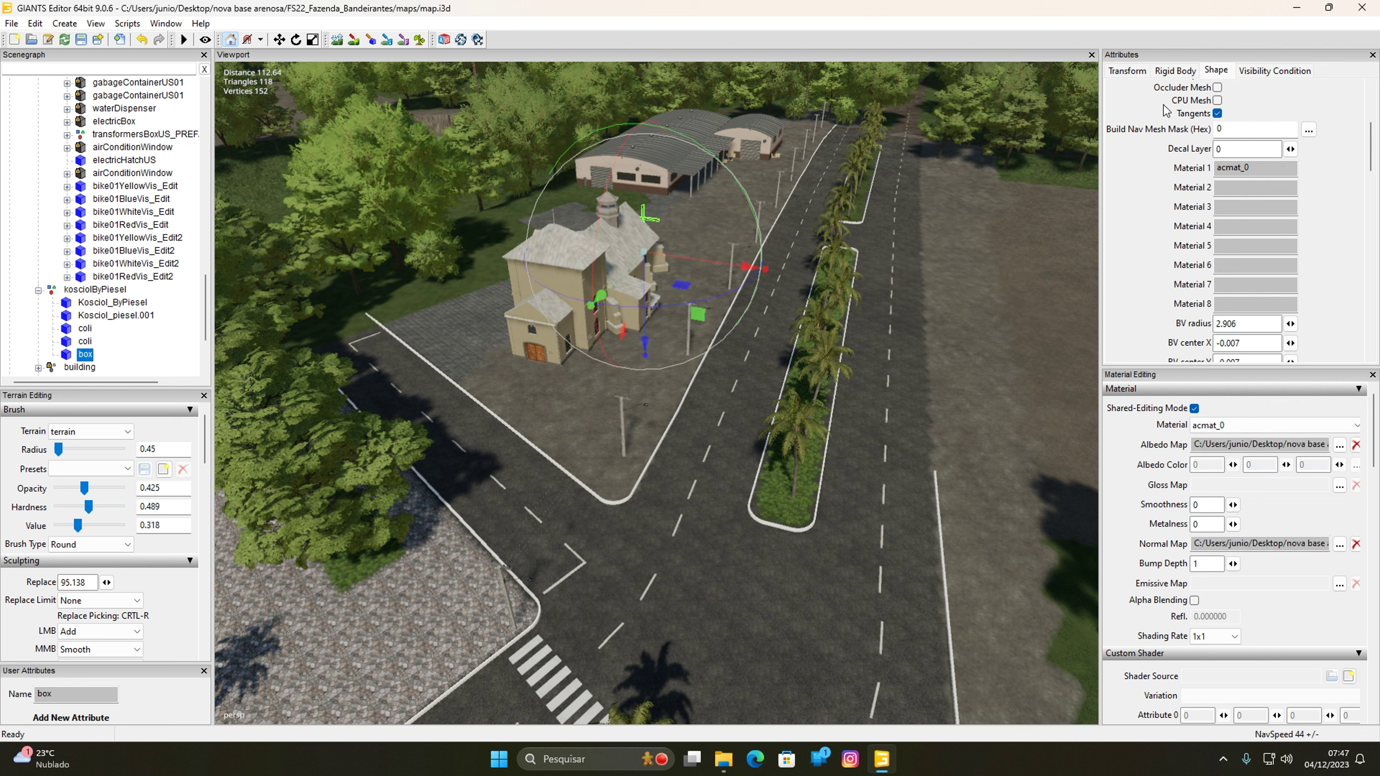
Step: Expand the building group and inspect its Detale, Occluder0 and Kolizja nodes, including the Shape materials of Kolizja
left_click(82, 368)
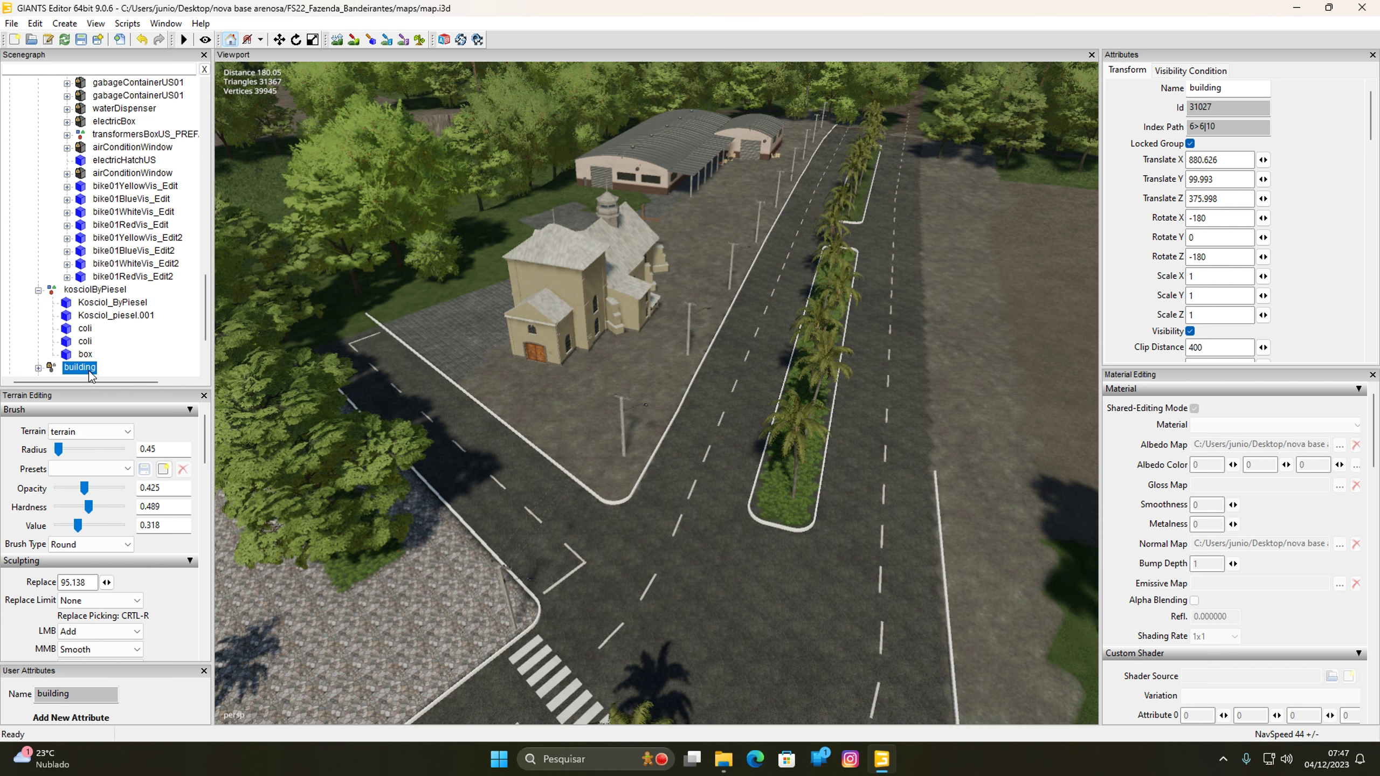
left_click(39, 369)
scroll(81, 326, "down", 2)
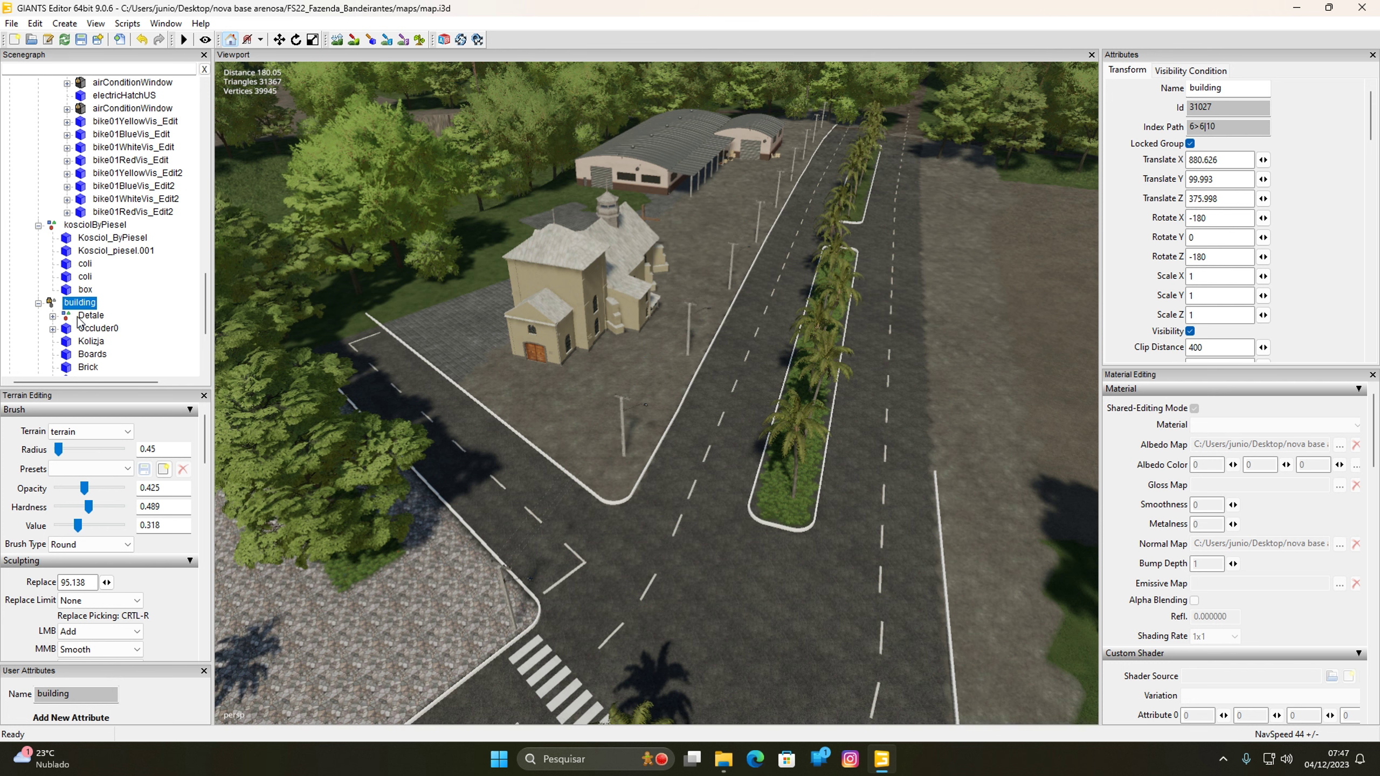
left_click(91, 317)
left_click(100, 329)
left_click(90, 341)
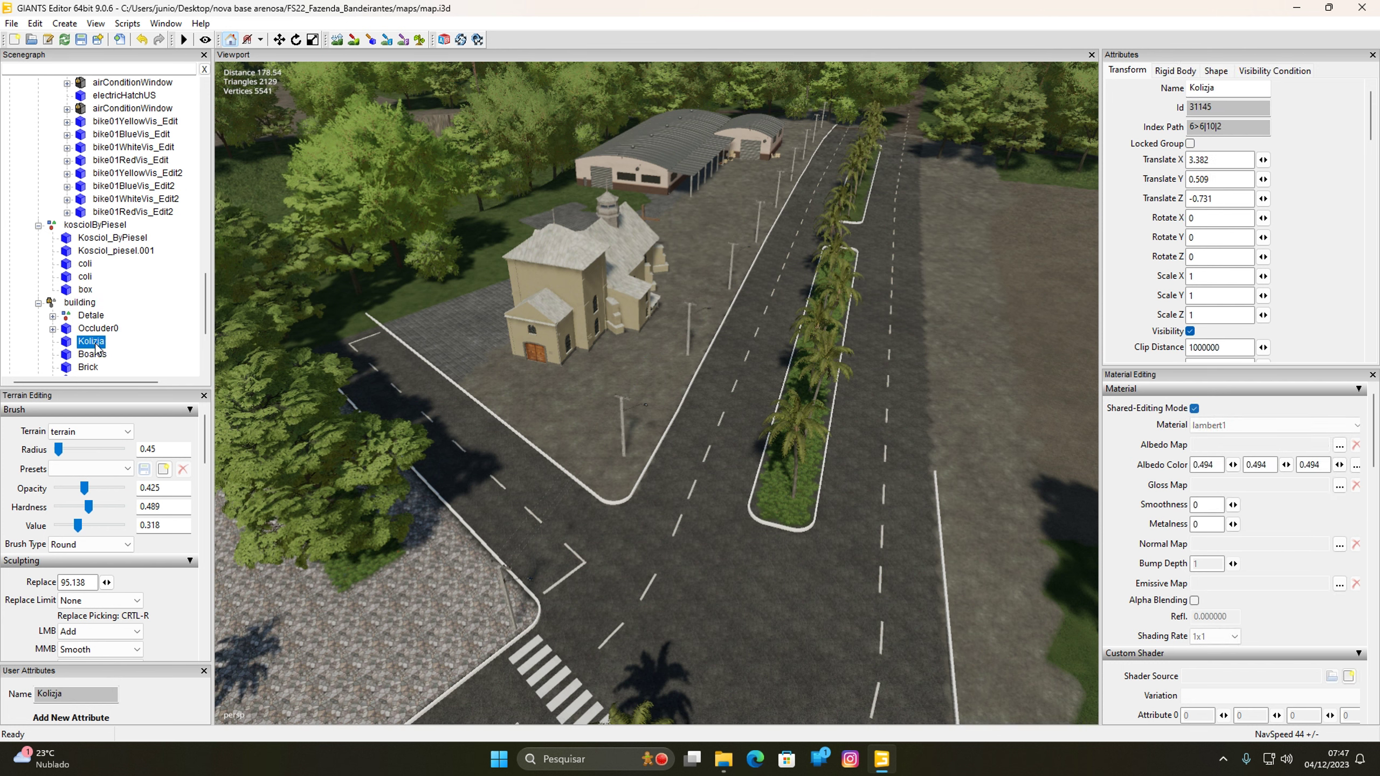
left_click(1217, 71)
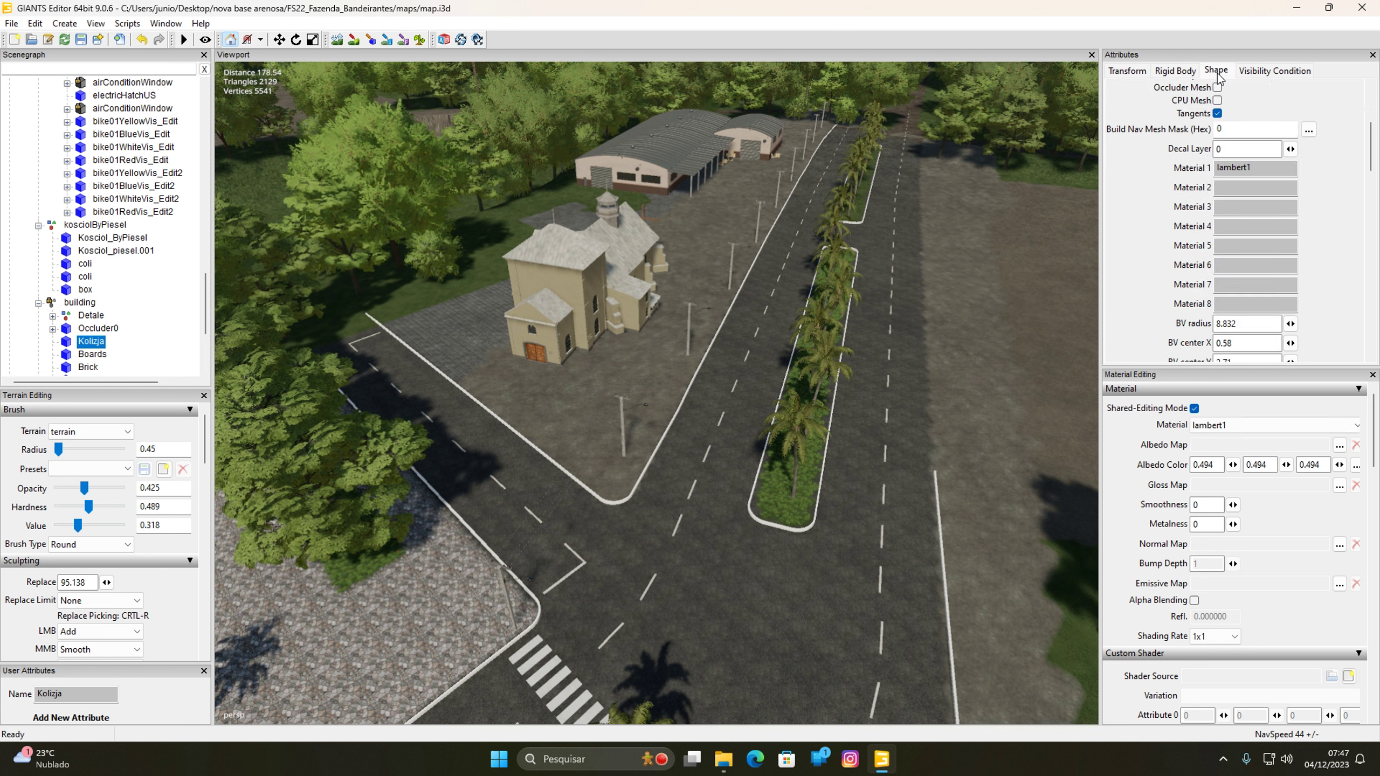
scroll(118, 326, "down", 4)
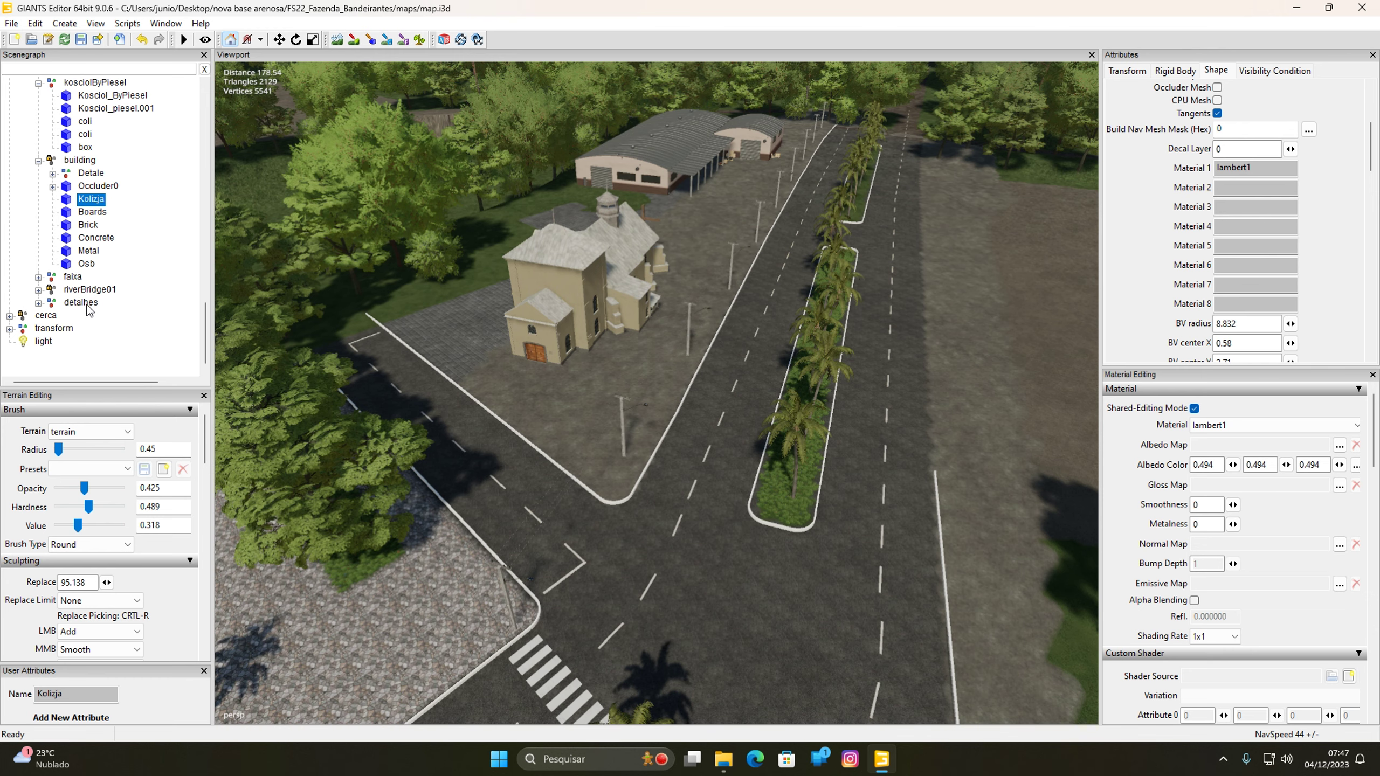
Step: Expand the riverBridge01 group, select its LOD0 node and view the unfinished brick house in the city
left_click(39, 290)
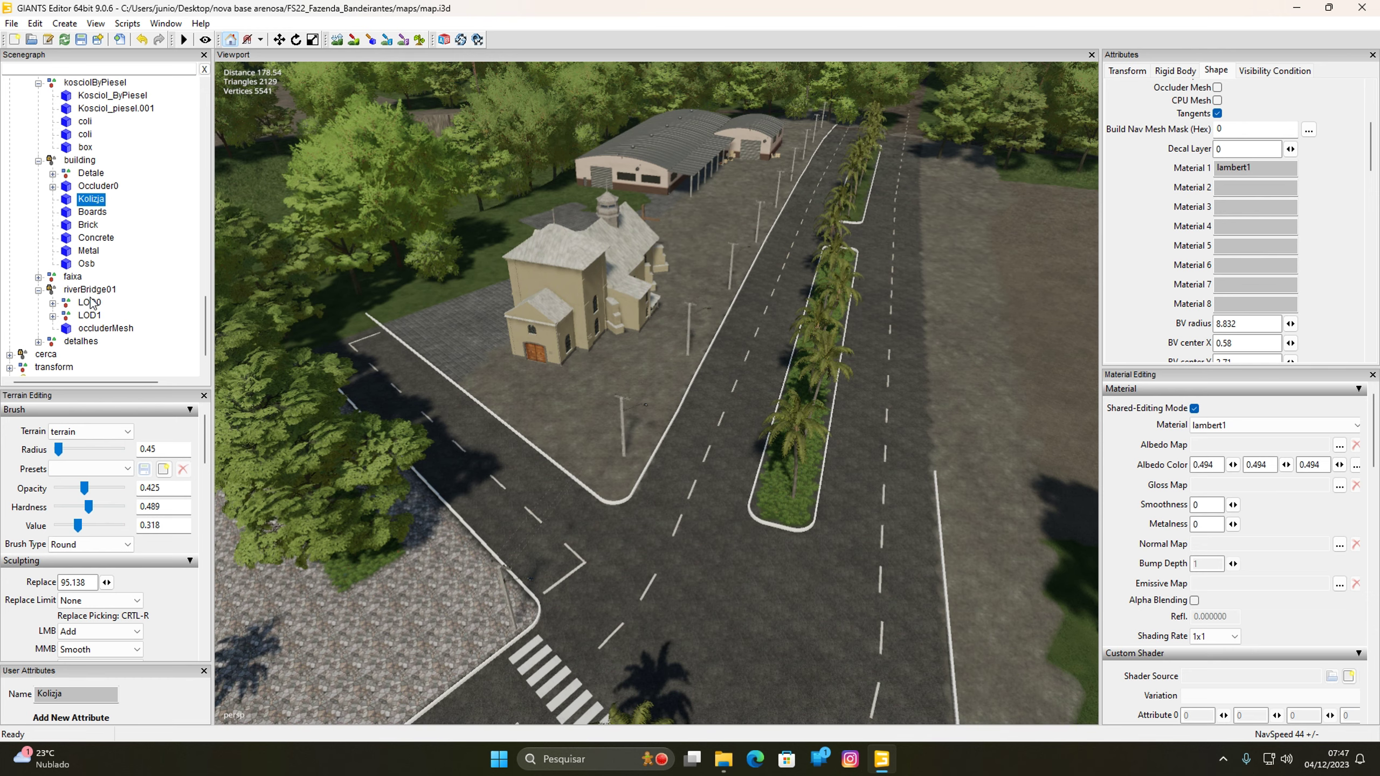
left_click(90, 302)
right_click_drag(531, 313, 684, 470)
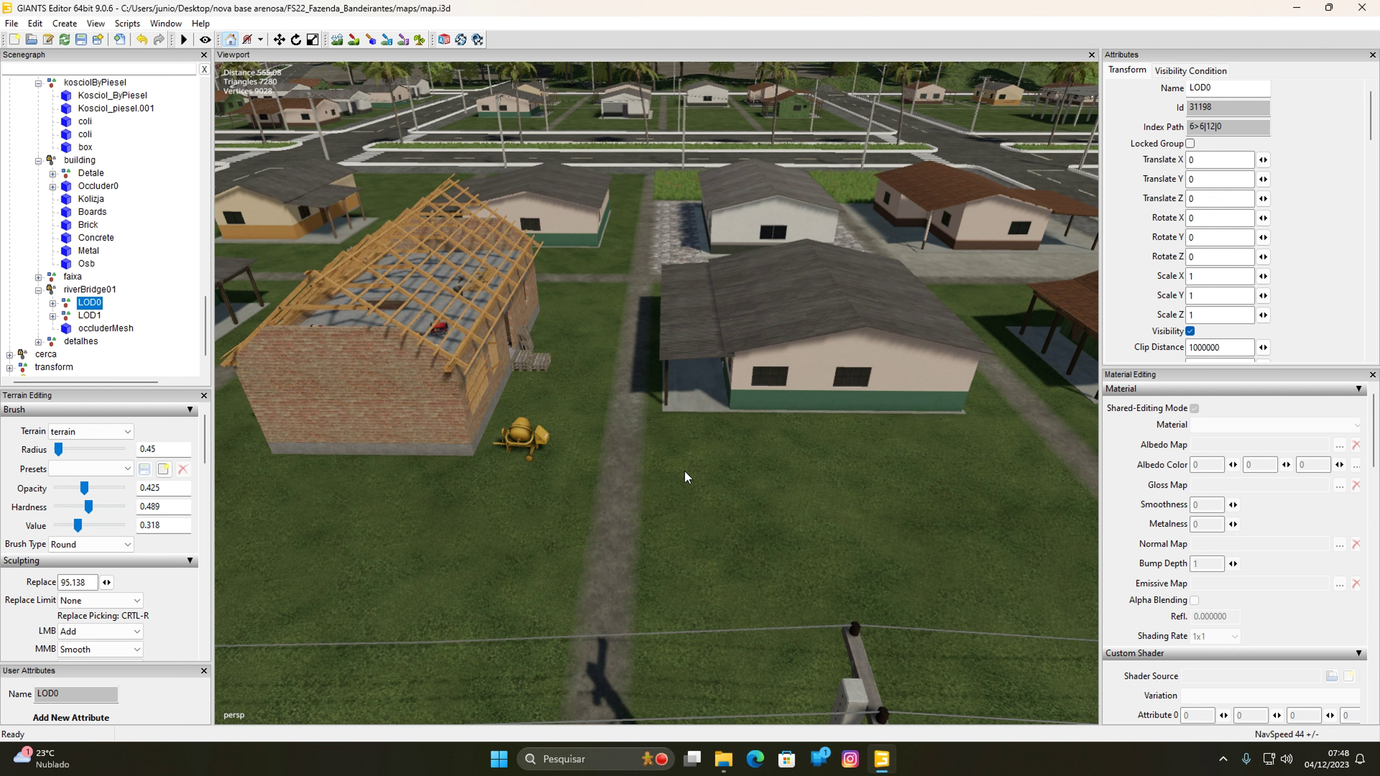